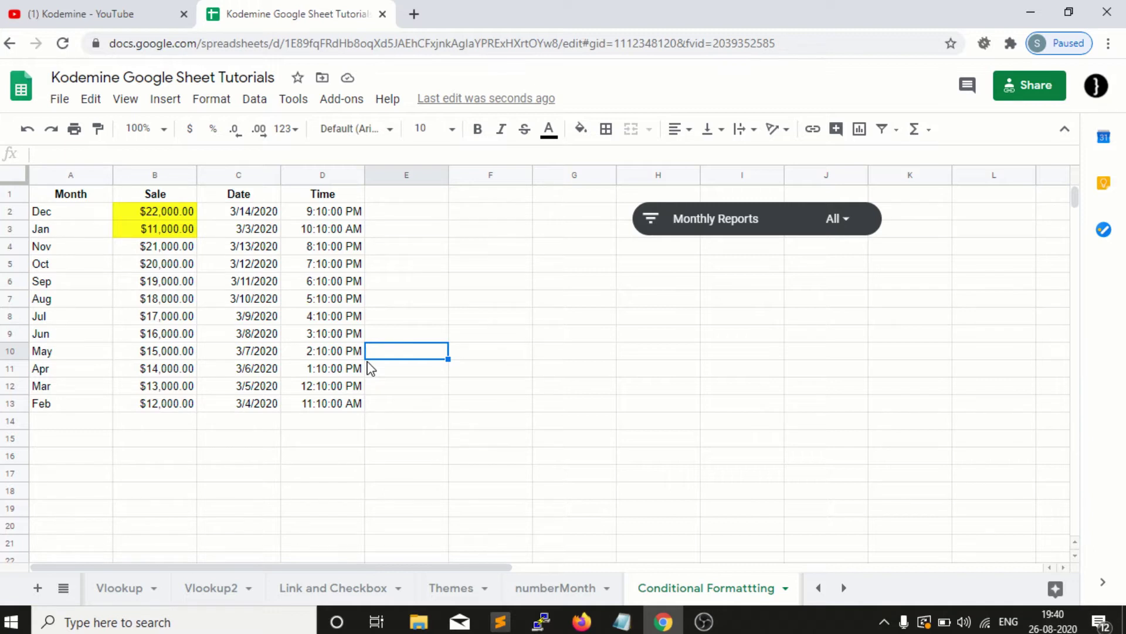
# Step: Add a bold, centered "Cost" header in cell E1 beside the Time column
pyautogui.click(427, 199)
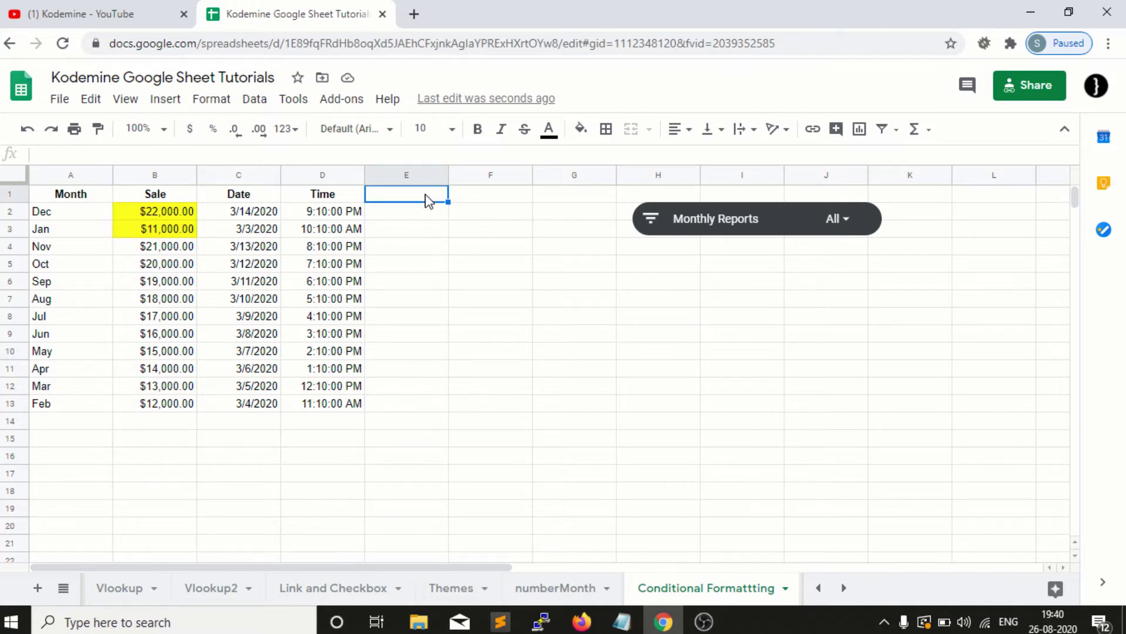
pyautogui.write('Costs')
pyautogui.press('BackSpace')
pyautogui.press('Return')
pyautogui.click(428, 200)
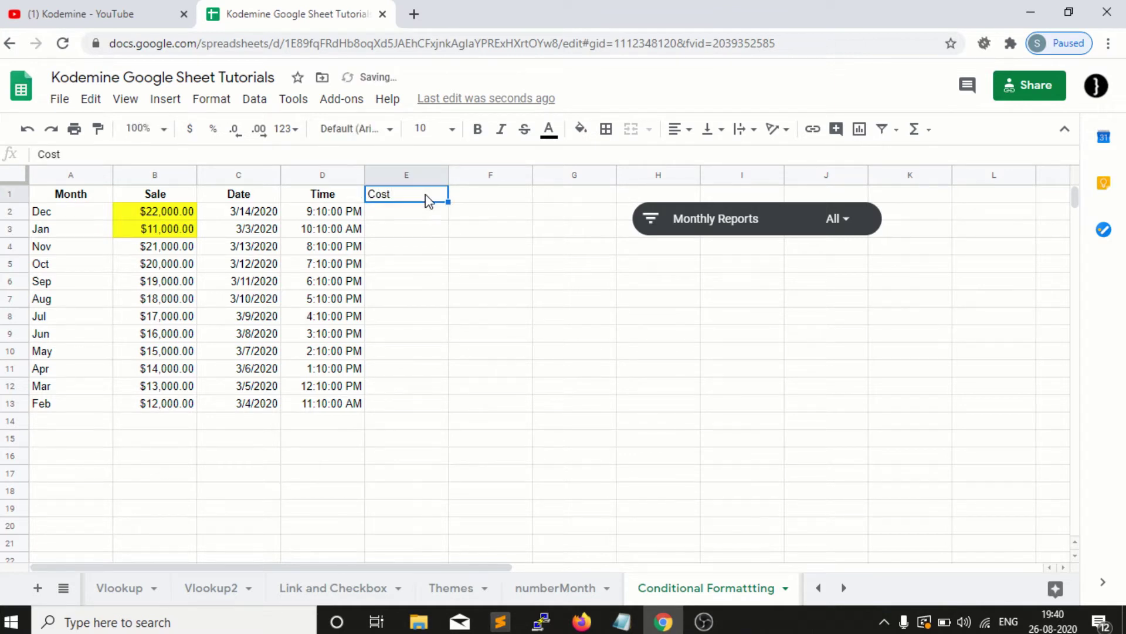
pyautogui.hotkey('ctrl', 'b')
pyautogui.click(676, 129)
pyautogui.click(698, 159)
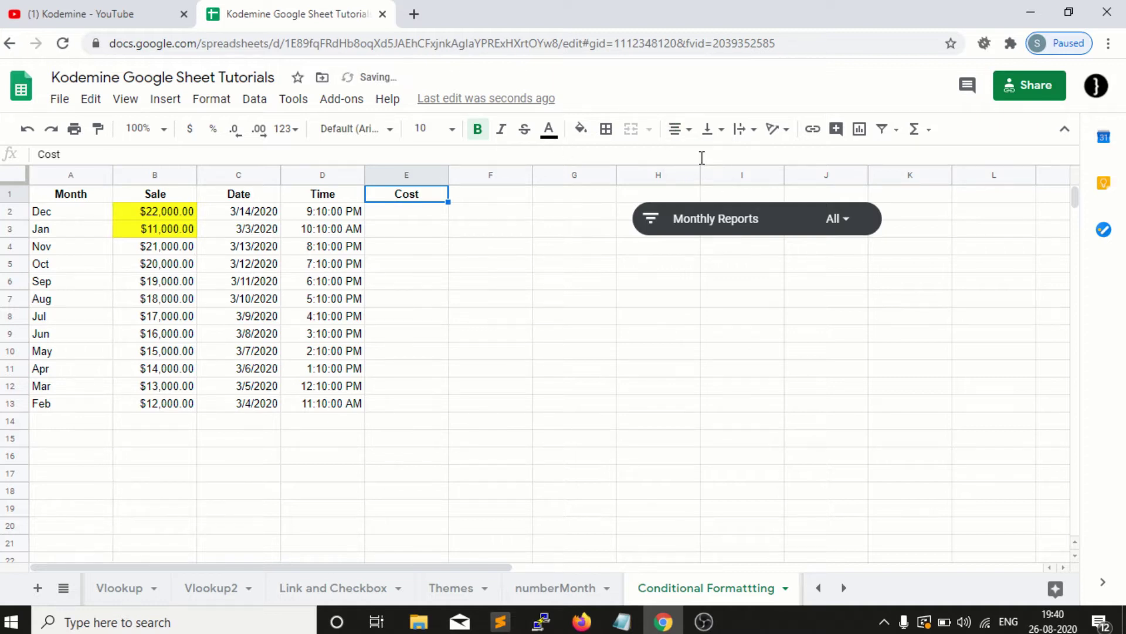
# Step: Open the data validation settings for the empty Cost cells E2:E13
pyautogui.click(431, 212)
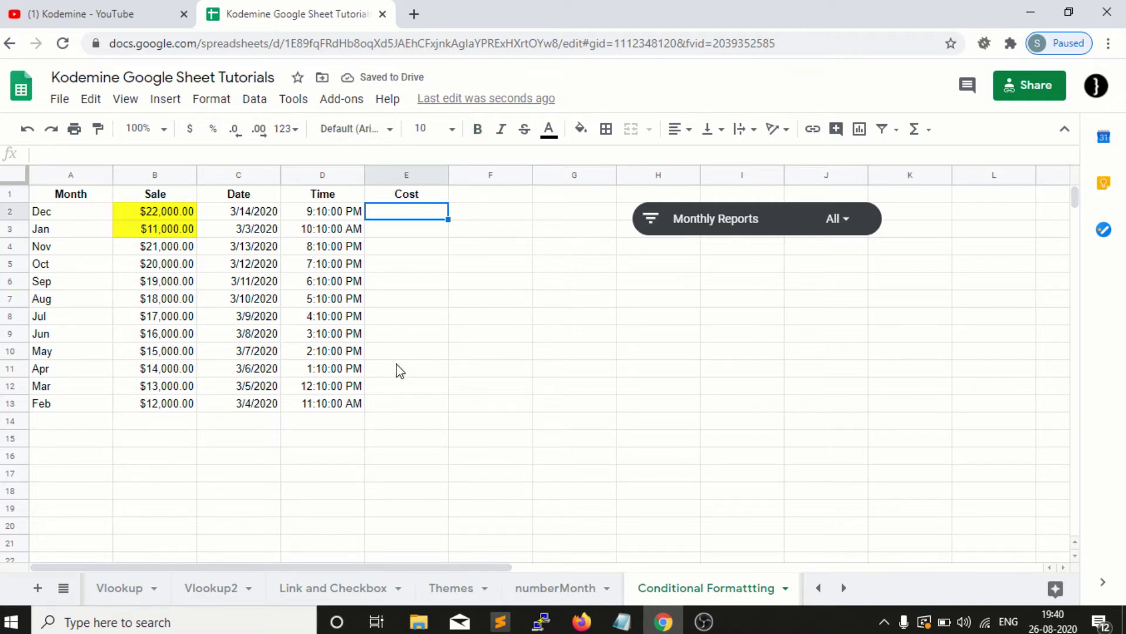
pyautogui.keyDown('shift'); pyautogui.click(406, 405); pyautogui.keyUp('shift')
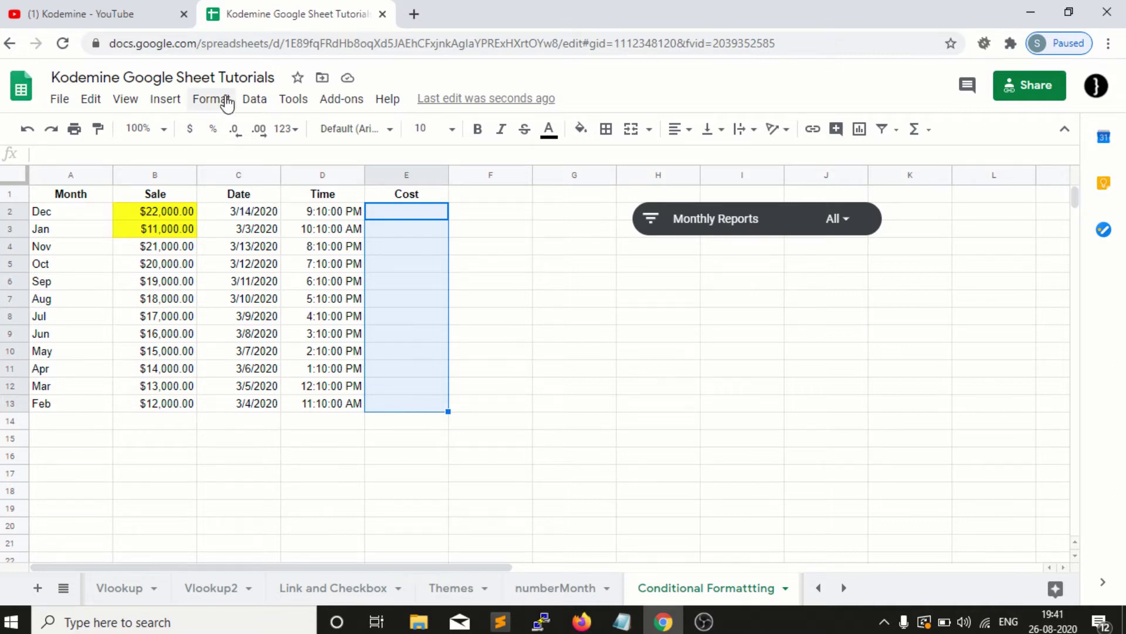
pyautogui.click(246, 104)
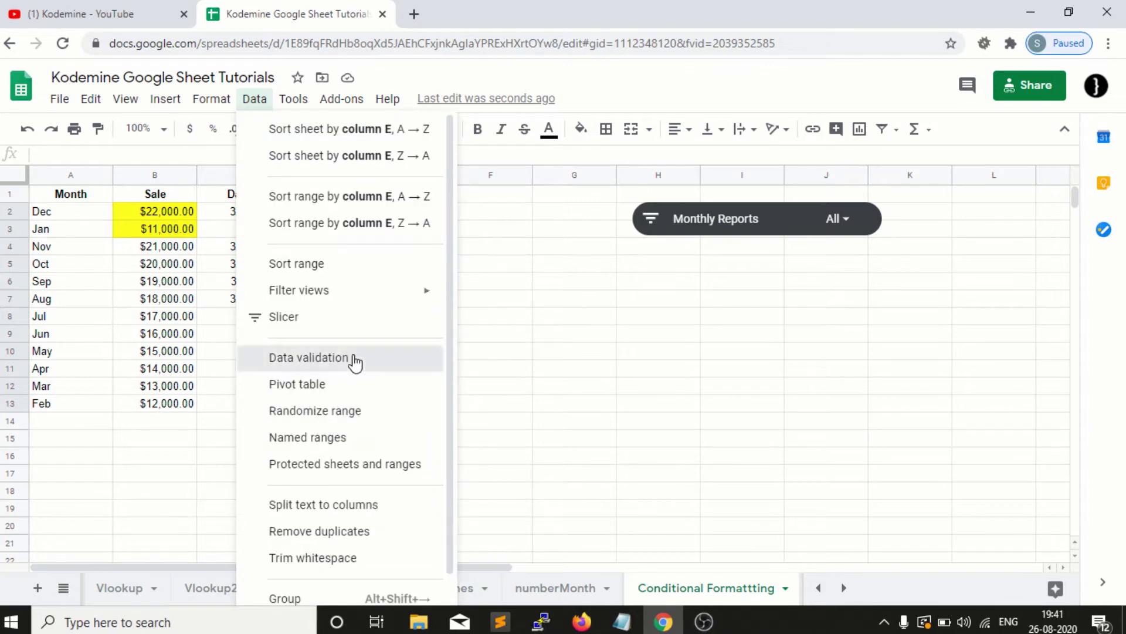
pyautogui.click(354, 360)
pyautogui.moveTo(508, 201); pyautogui.dragTo(709, 211)
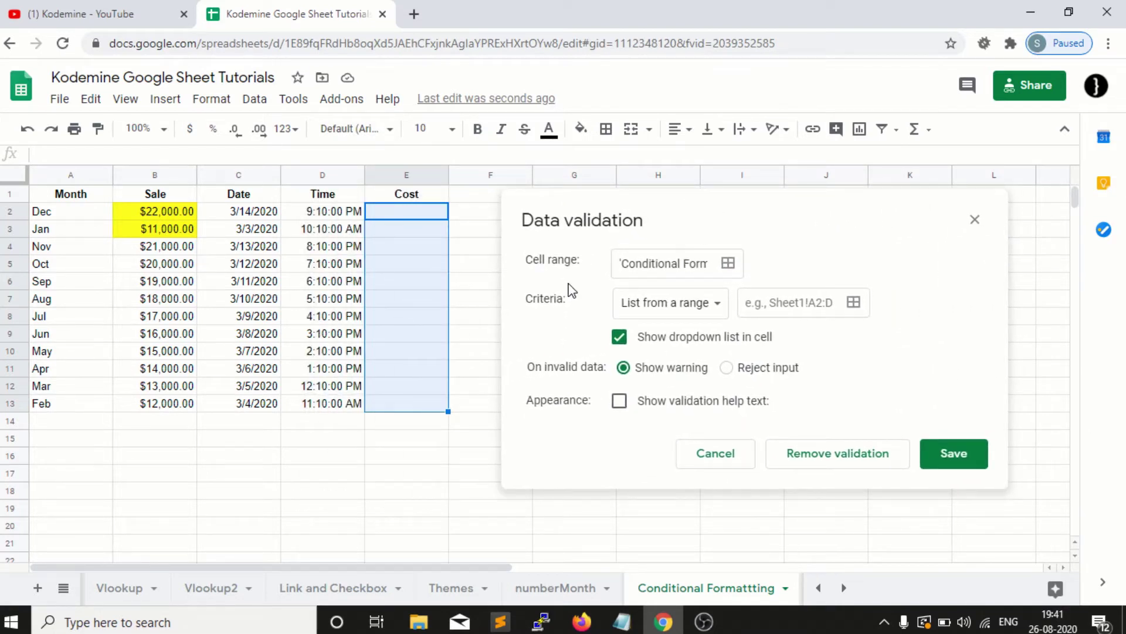
pyautogui.click(645, 262)
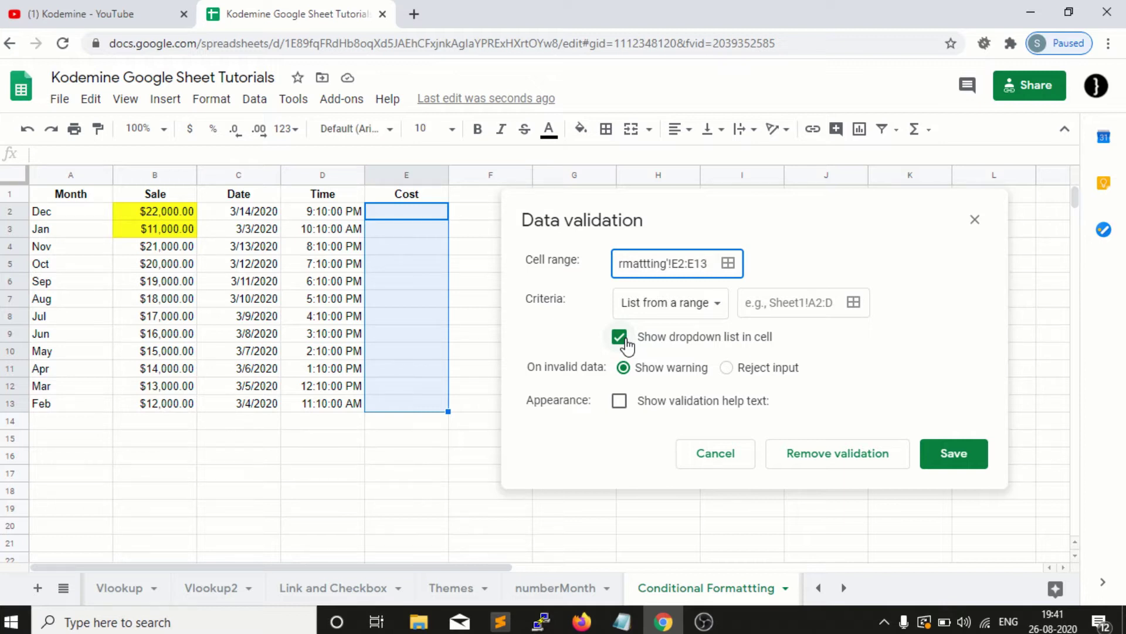
# Step: Set the validation criteria to a number greater than 0 and save the rule with a warning on invalid data
pyautogui.click(681, 309)
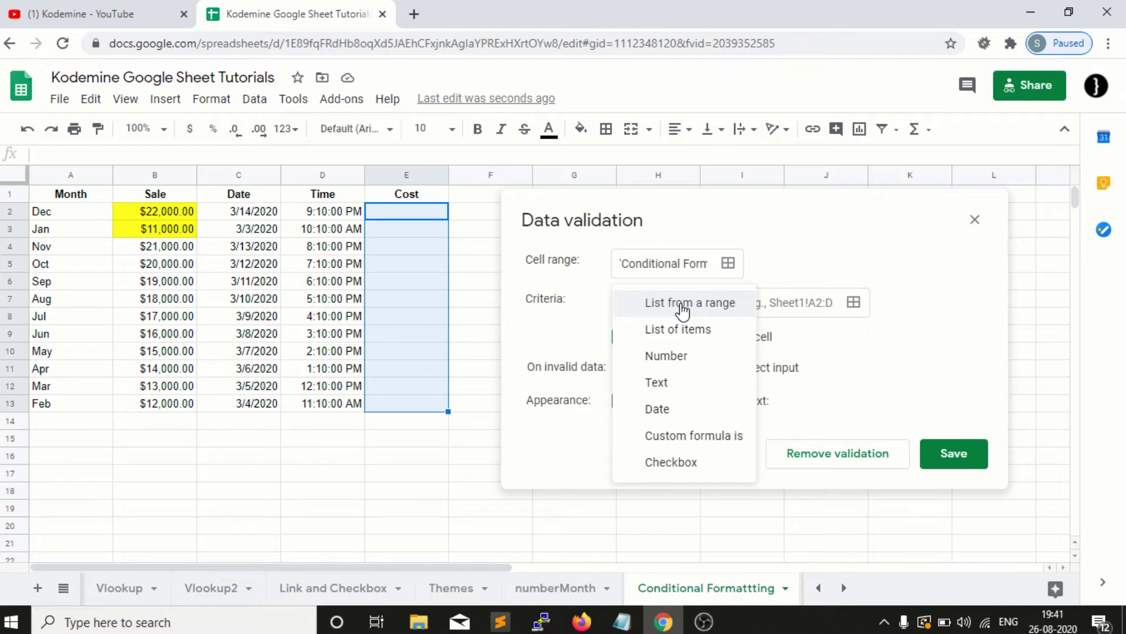
pyautogui.click(673, 364)
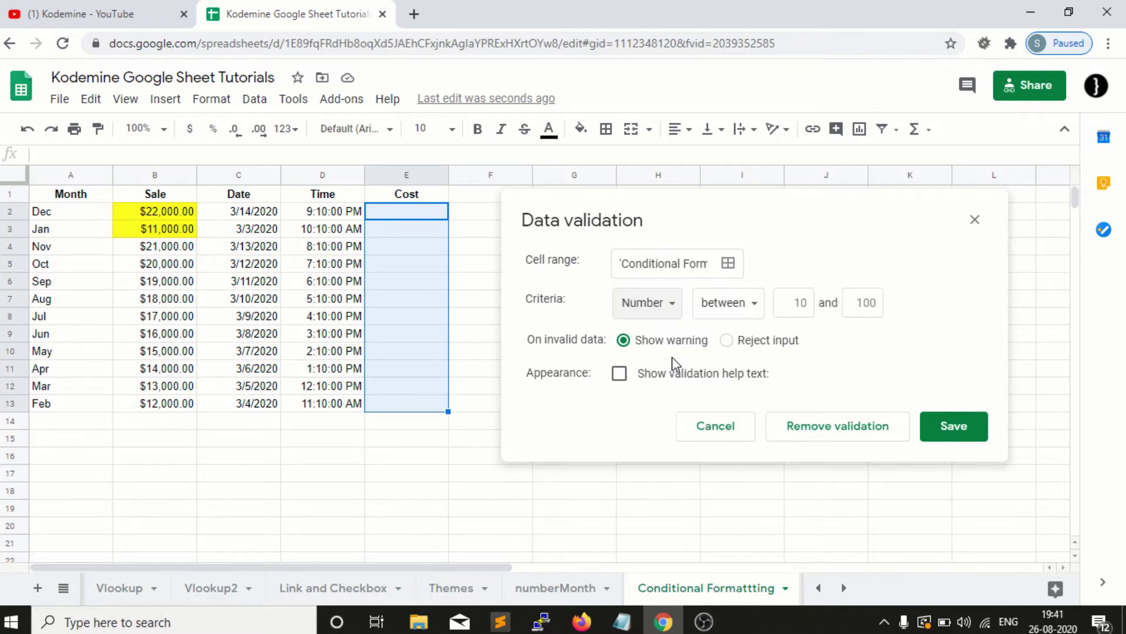
pyautogui.click(749, 312)
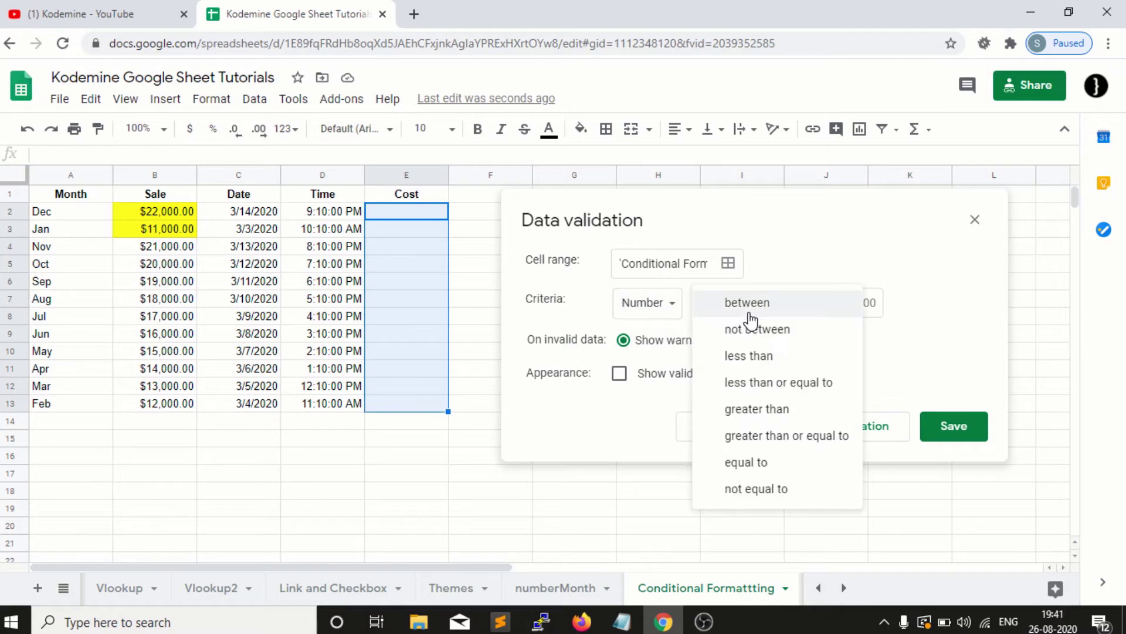
pyautogui.click(760, 415)
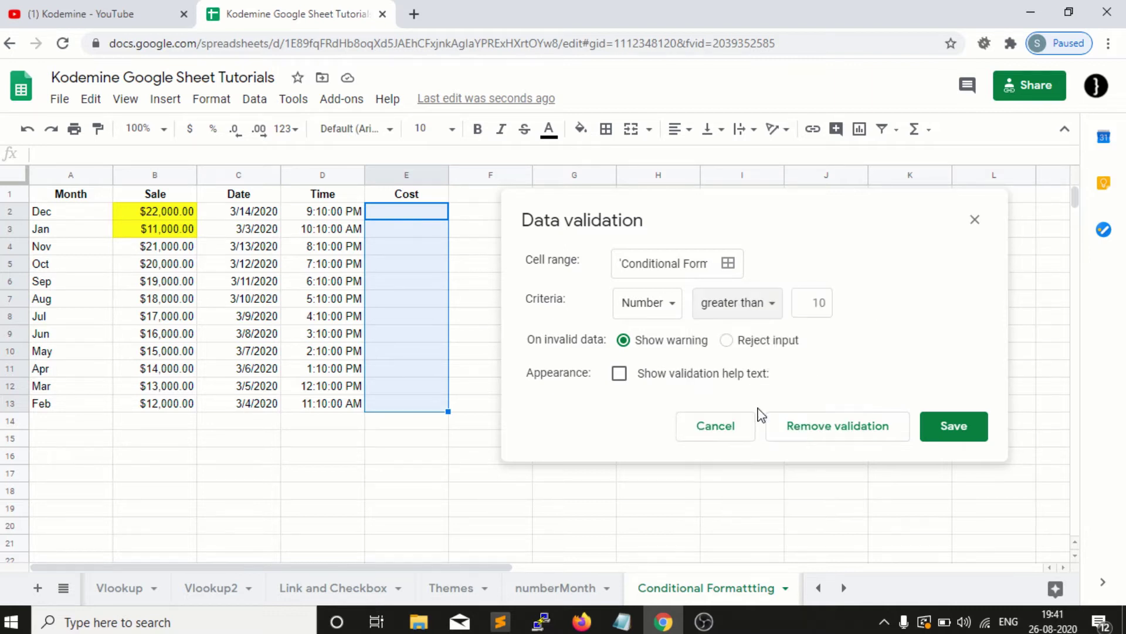
pyautogui.click(823, 303)
pyautogui.write('0')
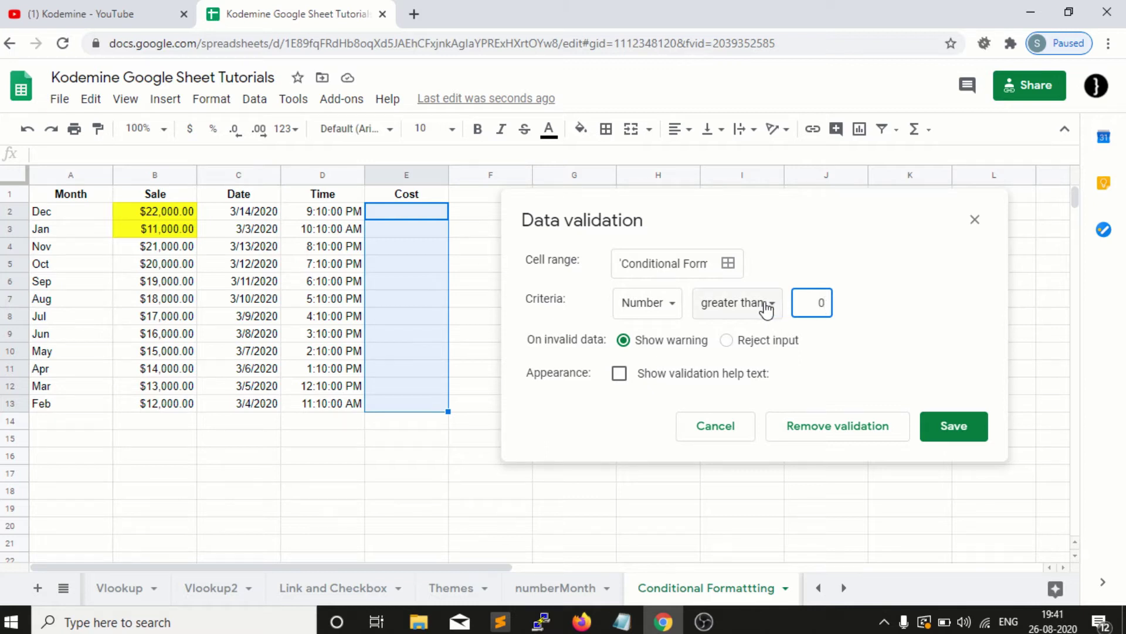
pyautogui.click(767, 308)
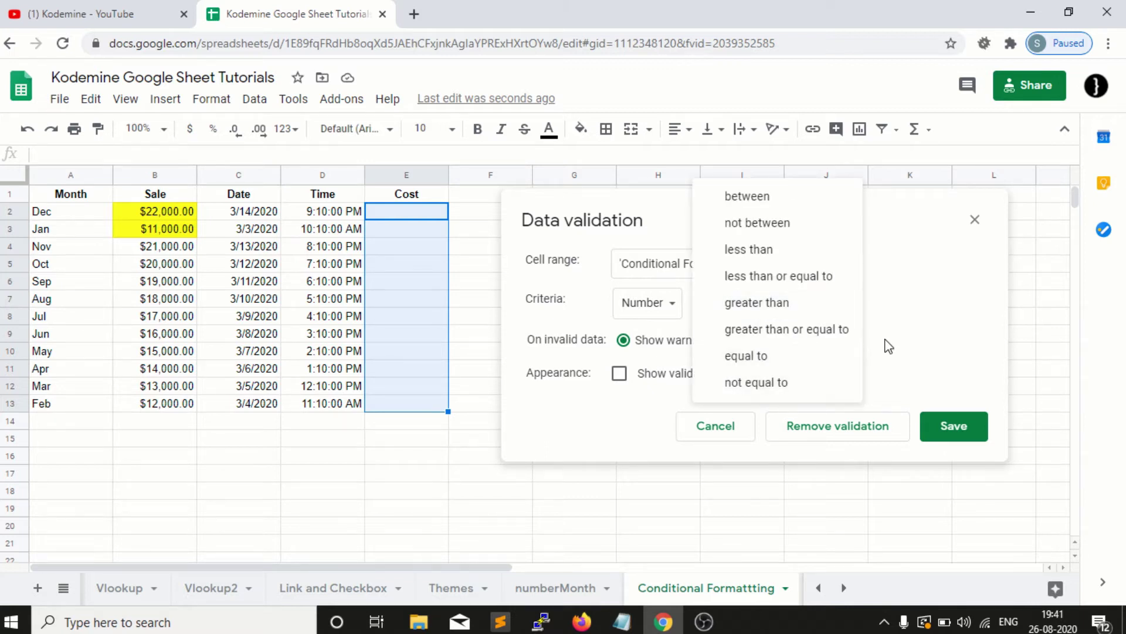
pyautogui.click(838, 303)
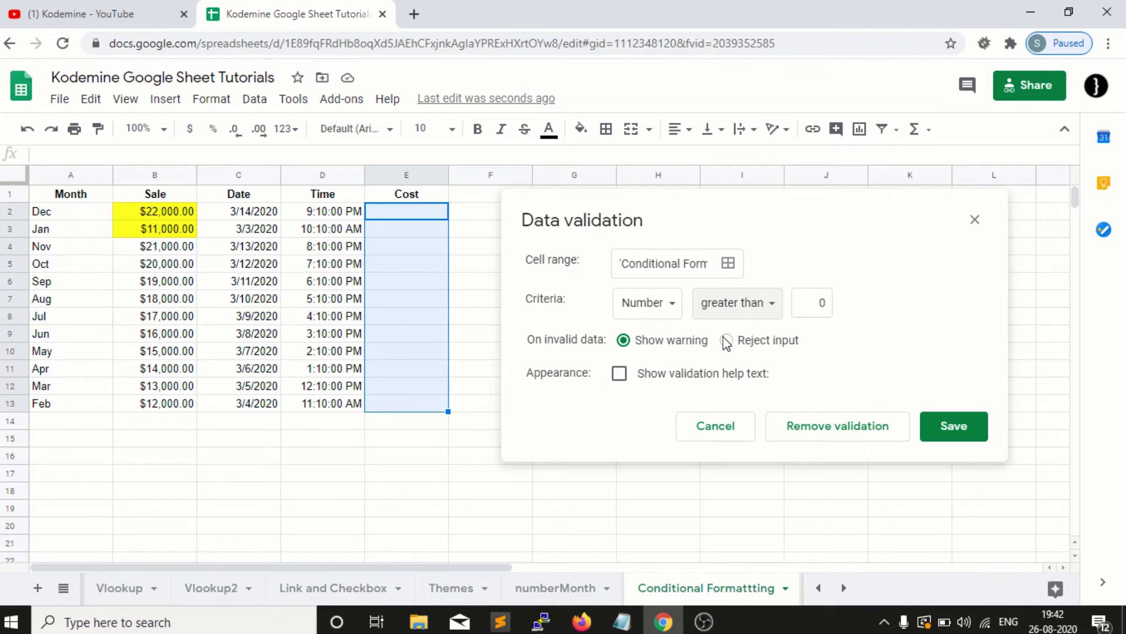
pyautogui.click(960, 431)
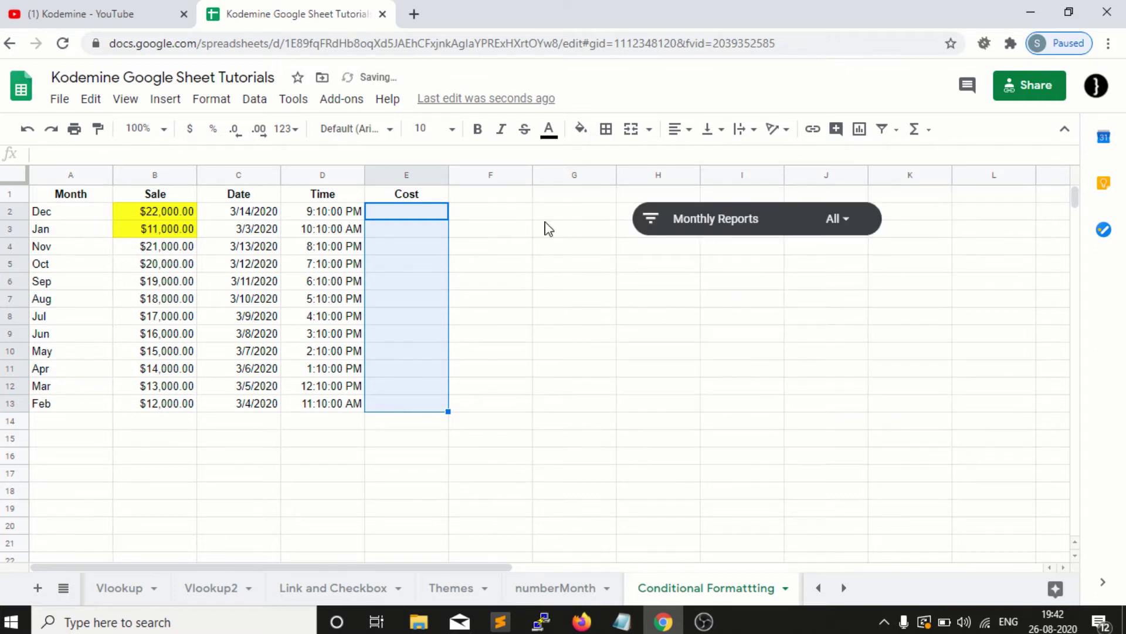
# Step: Test the Cost rule by entering 10 in E2 and -20 in E3, and view the note on the invalid cell
pyautogui.click(426, 215)
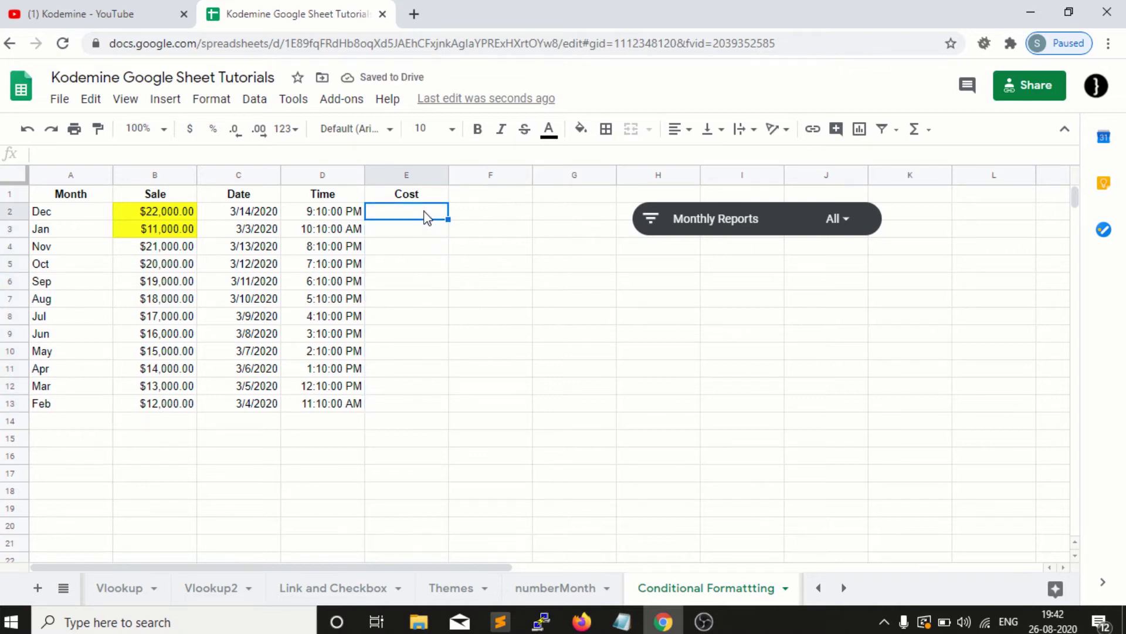
pyautogui.write('10')
pyautogui.press('Return')
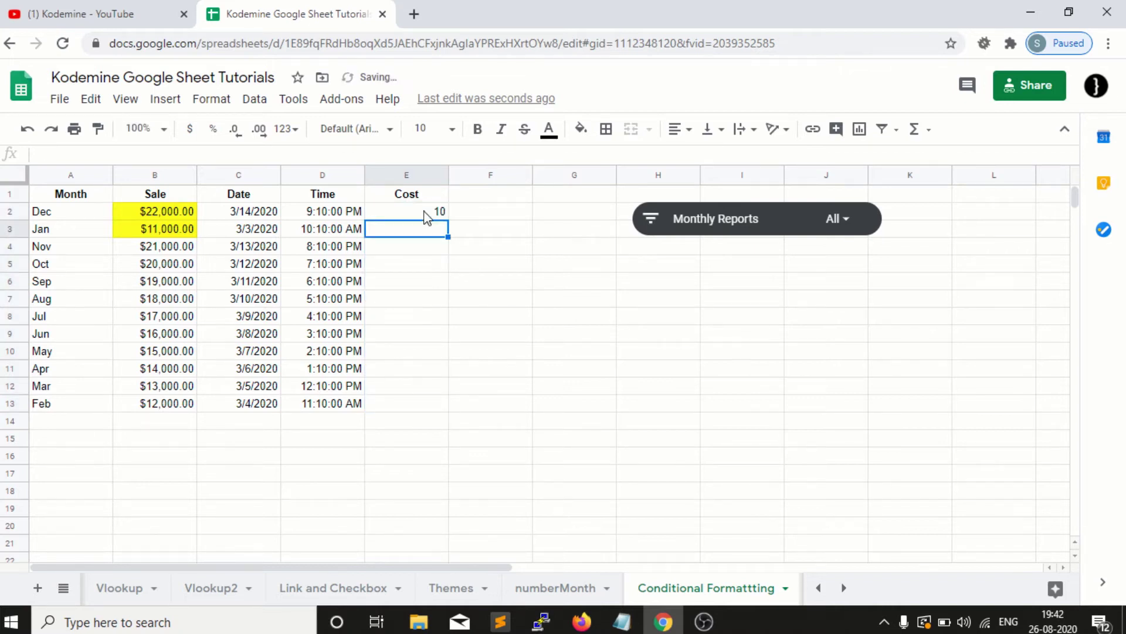
pyautogui.write('-20')
pyautogui.press('Return')
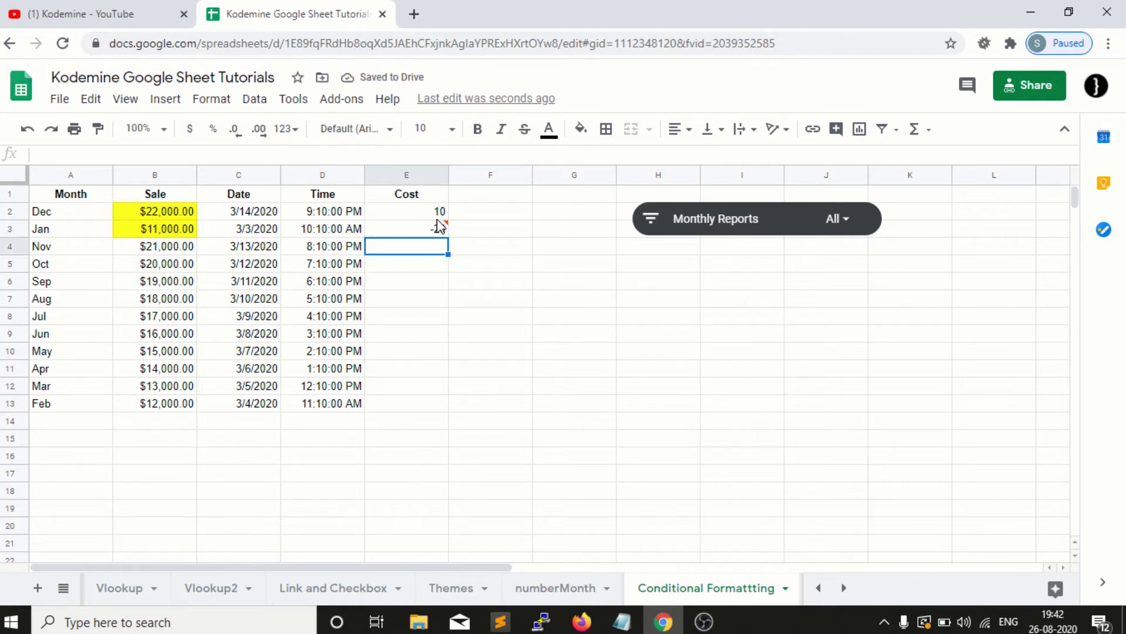
pyautogui.moveTo(447, 229)
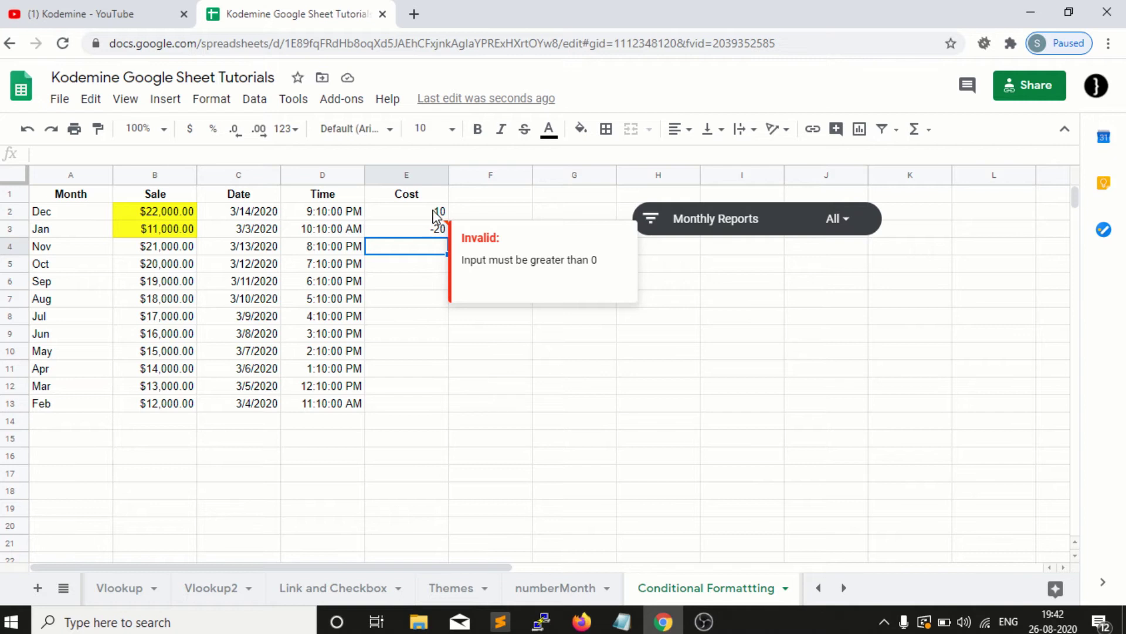
# Step: Change the data validation rule on E2:E13 to reject invalid input and save it
pyautogui.click(439, 212)
pyautogui.keyDown('shift'); pyautogui.click(425, 405); pyautogui.keyUp('shift')
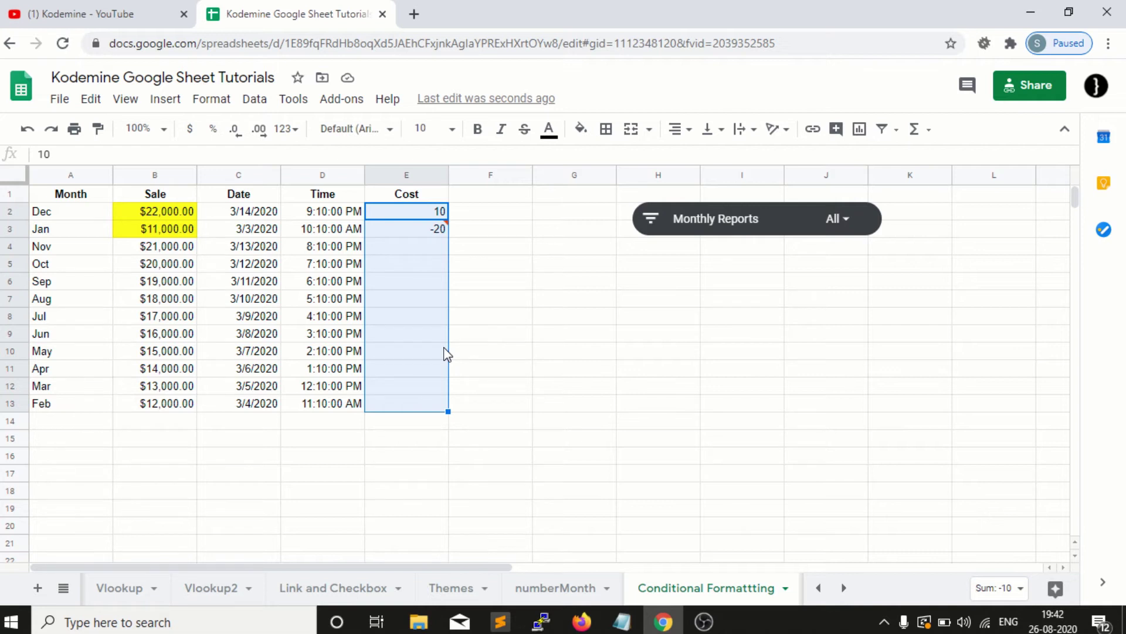
pyautogui.click(265, 100)
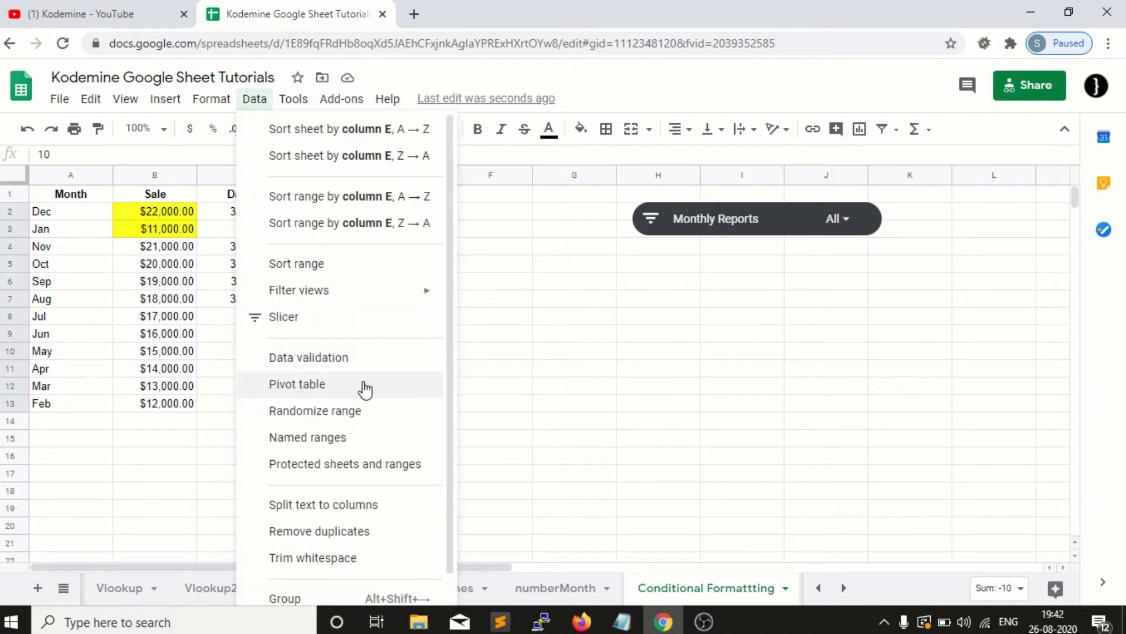
pyautogui.click(377, 363)
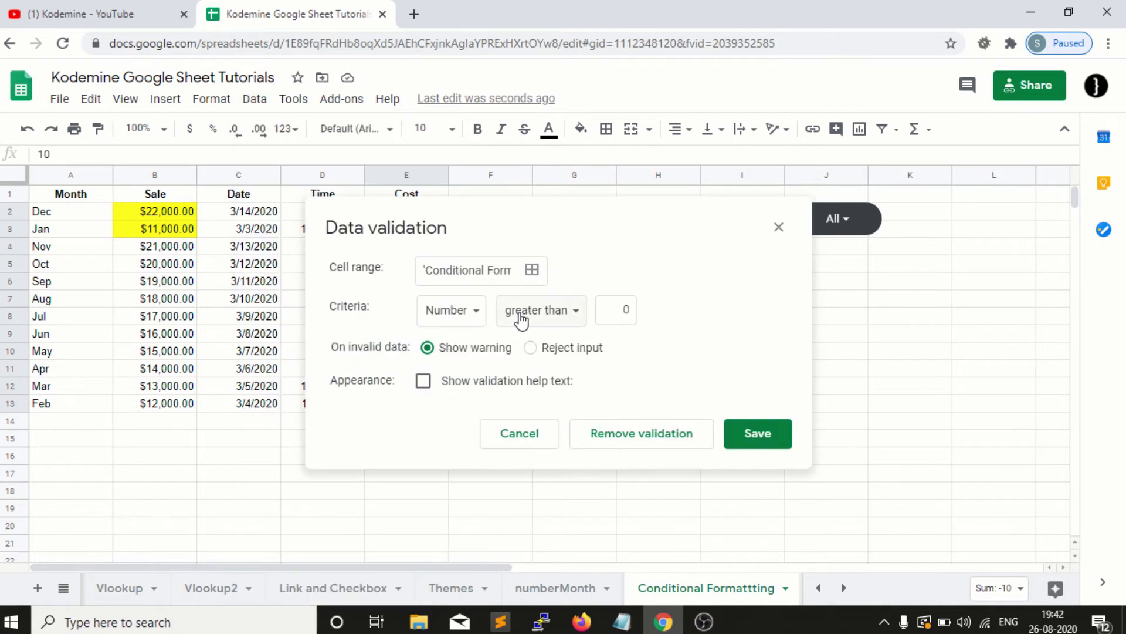
pyautogui.click(532, 350)
pyautogui.click(765, 437)
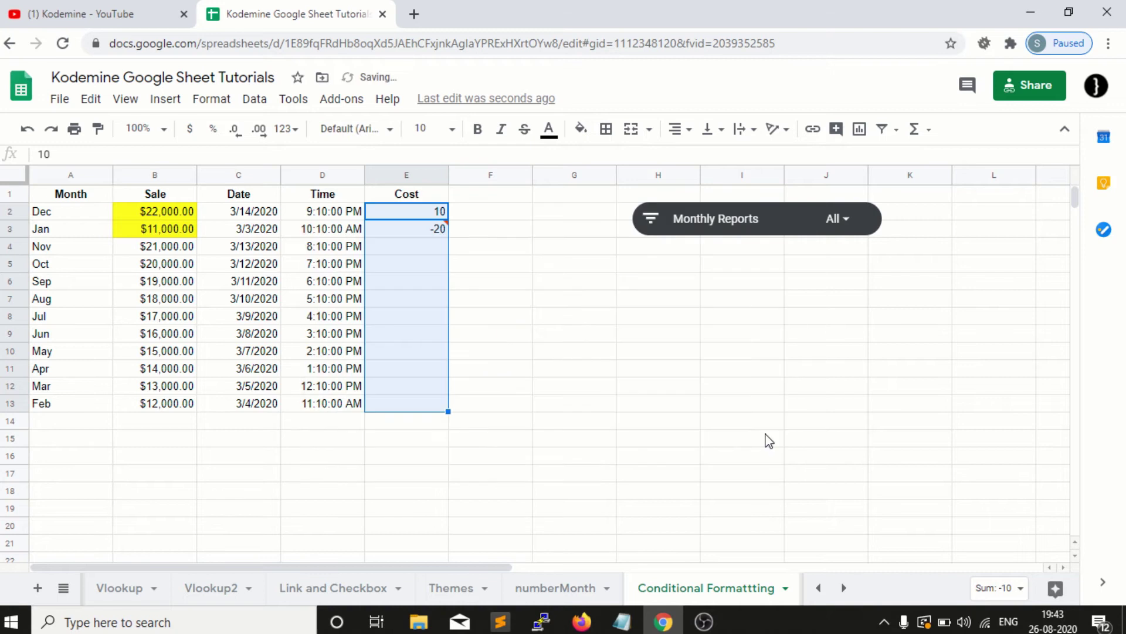
# Step: Replace the negative cost in E3 with 30 and enter 40 in E4
pyautogui.click(426, 236)
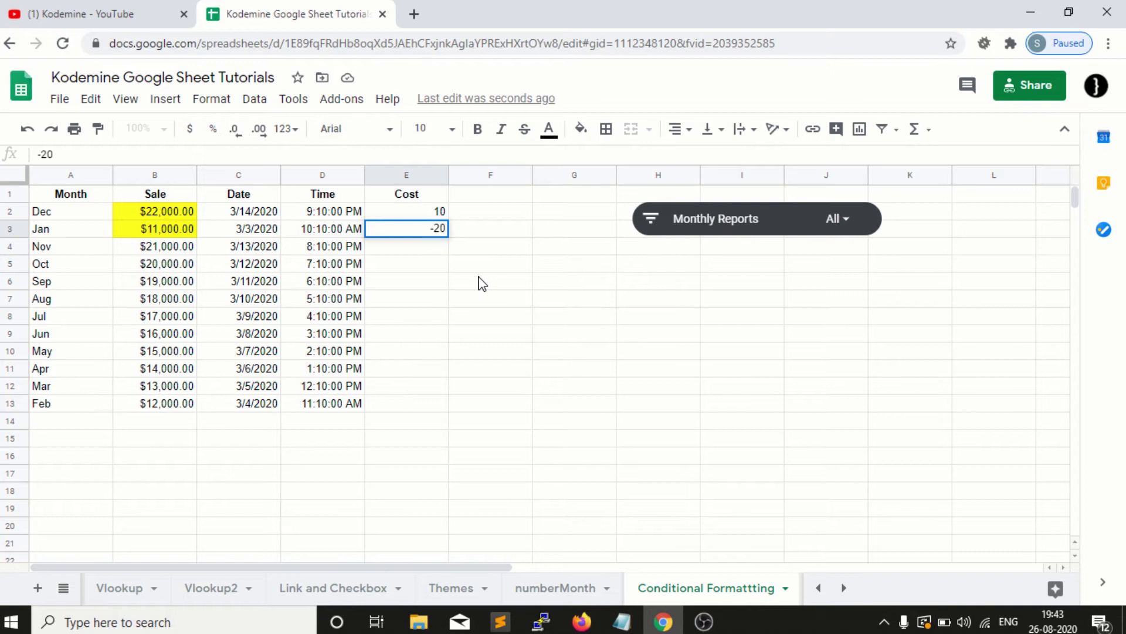
pyautogui.press('Return')
pyautogui.click(423, 232)
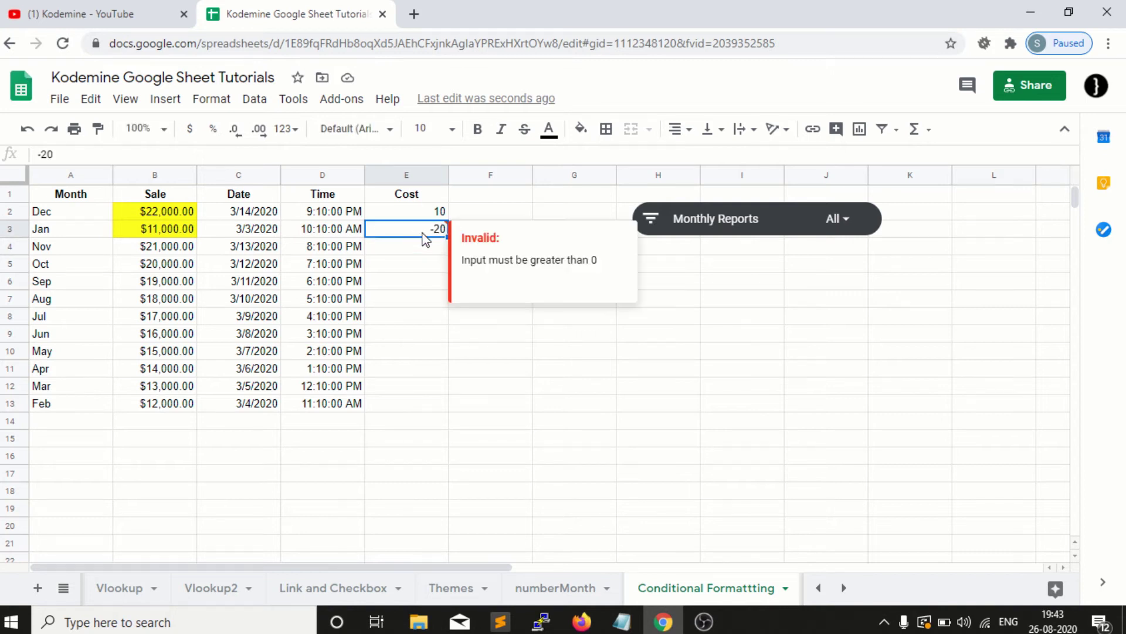
pyautogui.press('Delete')
pyautogui.write('30')
pyautogui.press('Return')
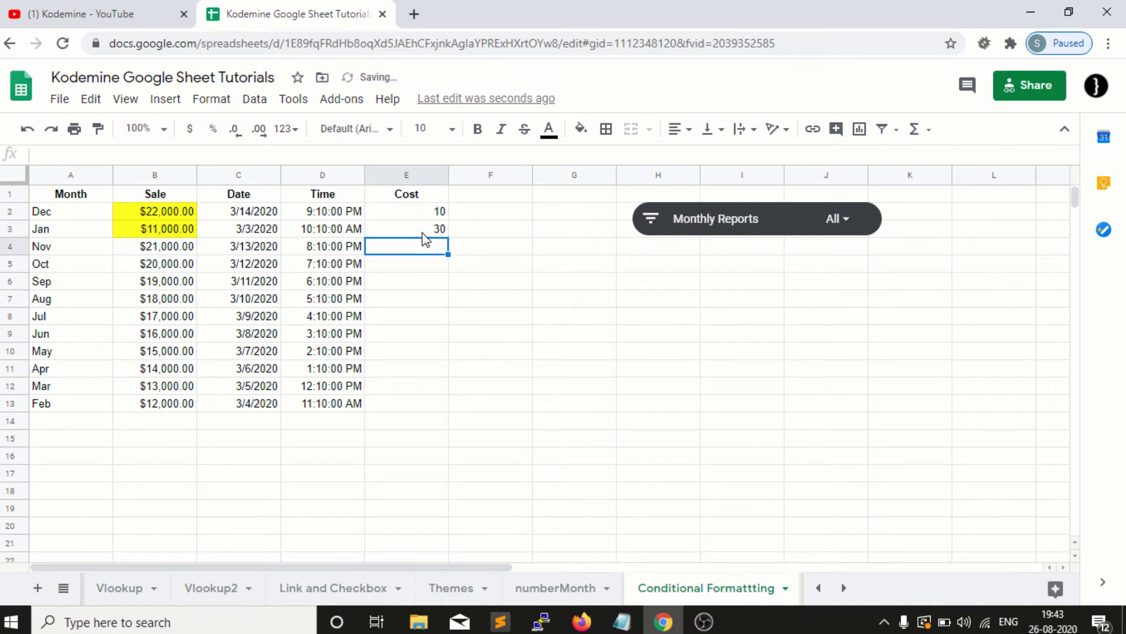
pyautogui.write('40')
pyautogui.press('Return')
# Step: Try to enter -30 as the October cost in E5 to test the rejection rule
pyautogui.write('-30')
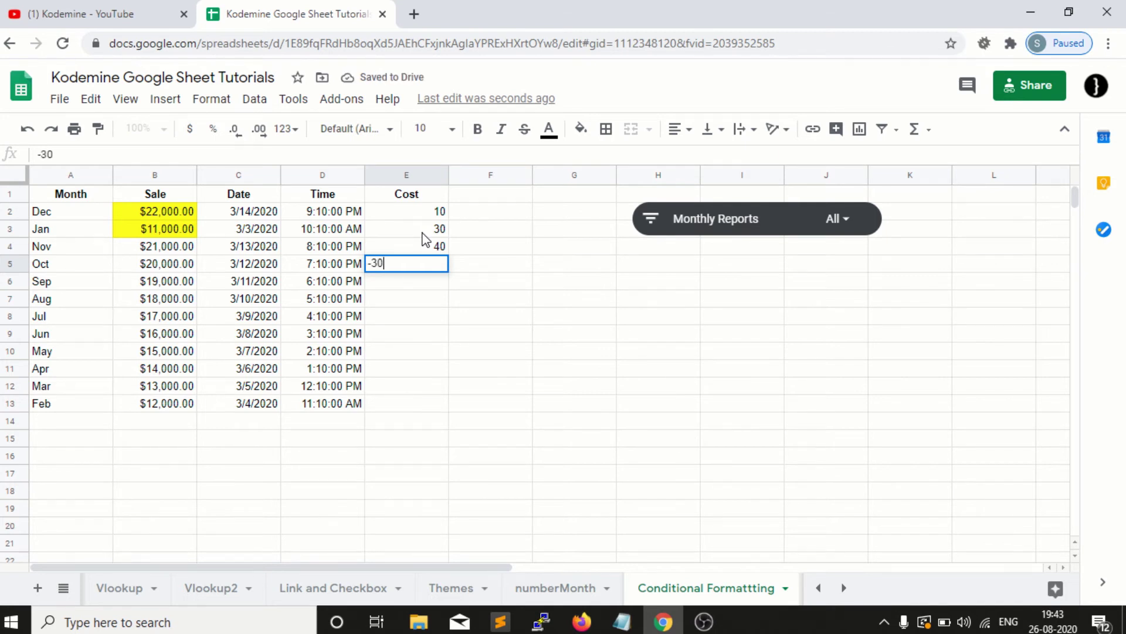
pyautogui.press('Return')
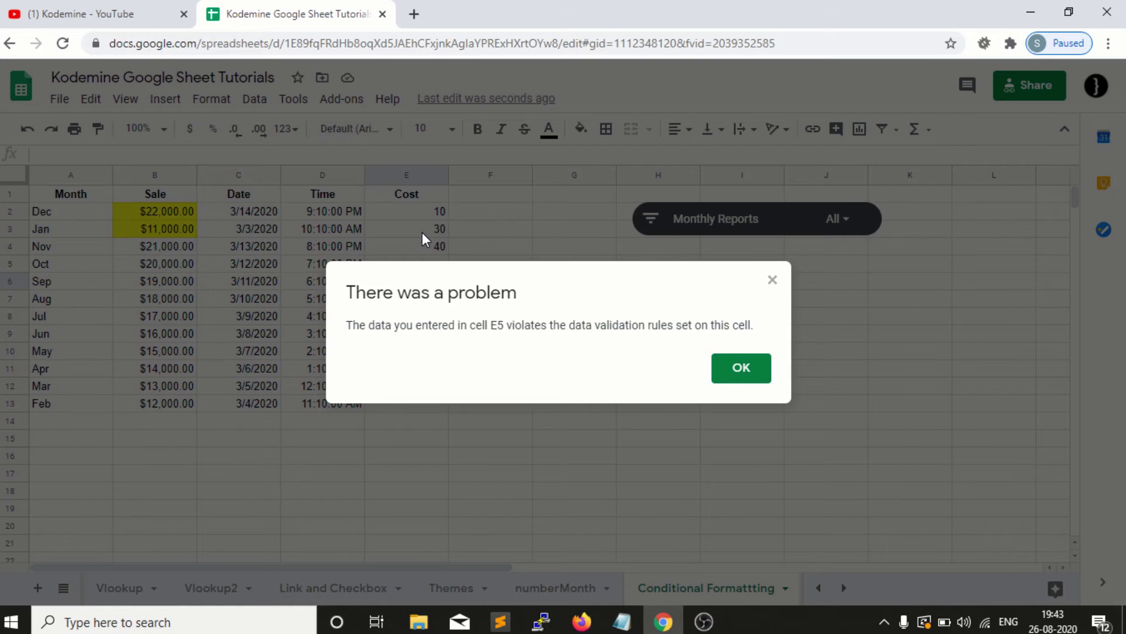
pyautogui.click(733, 379)
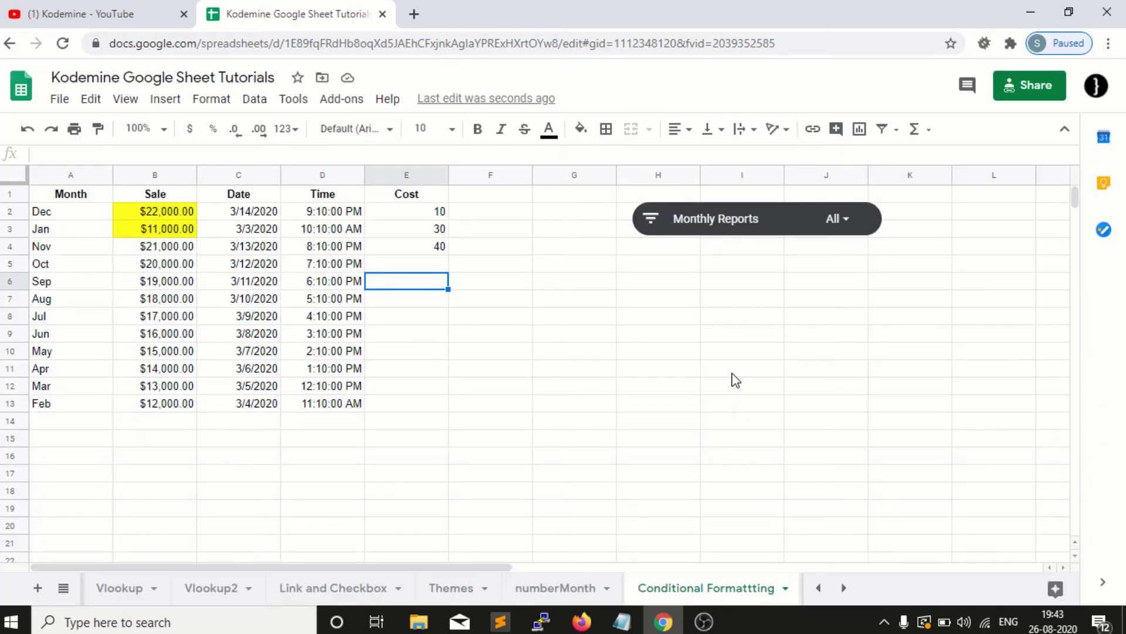
pyautogui.hotkey('ctrl', 'z')
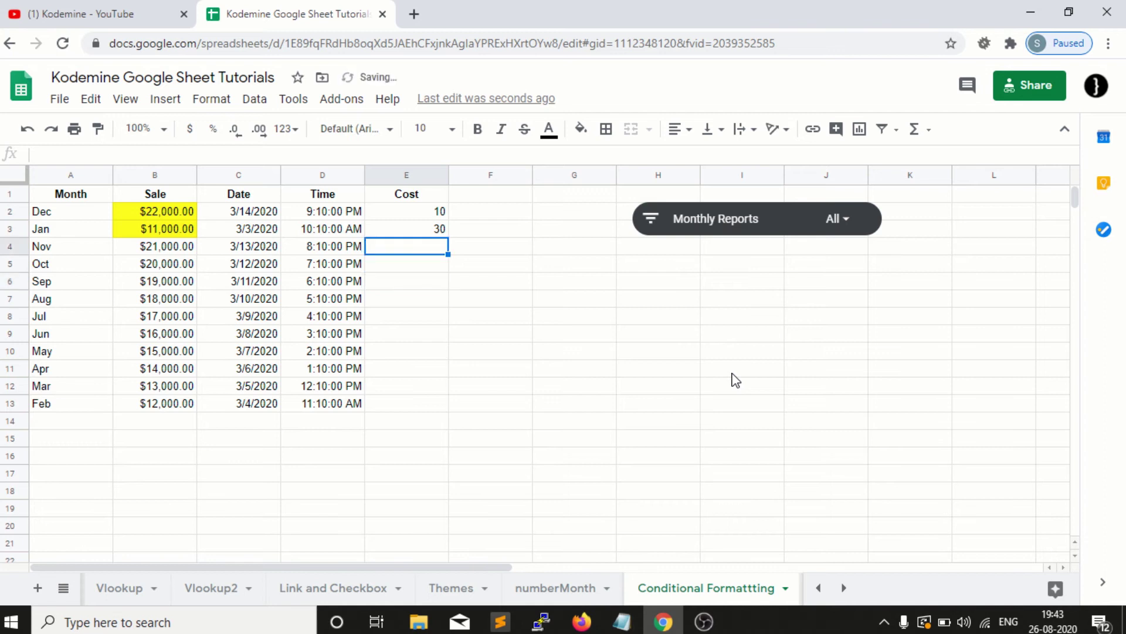
pyautogui.hotkey('ctrl', 'y')
pyautogui.press('Down')
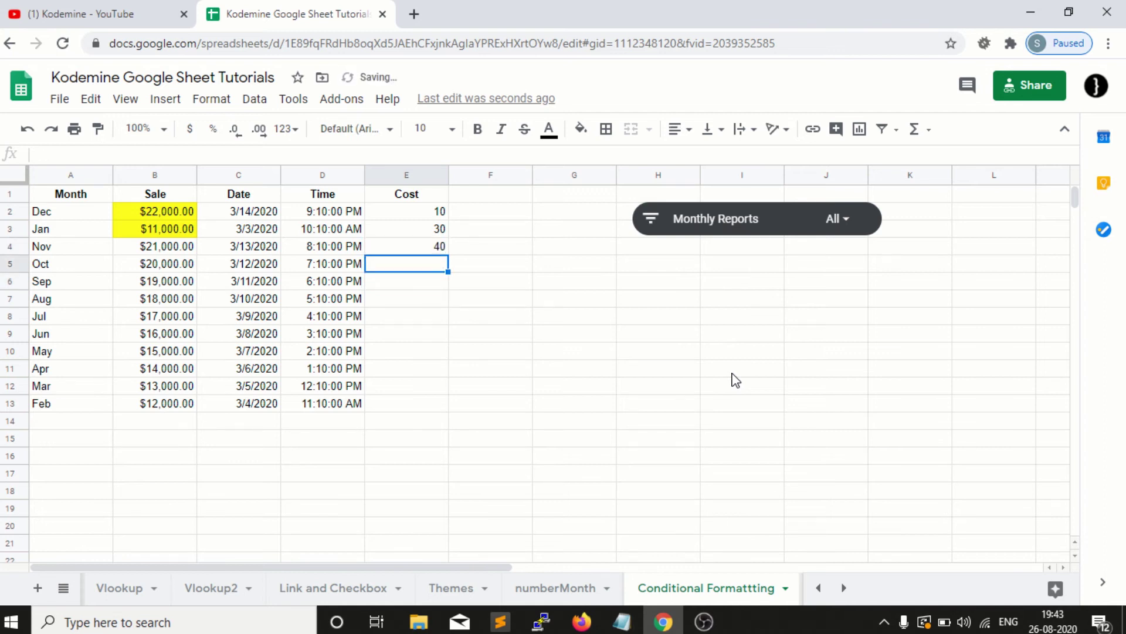
# Step: Try to enter 0 as the October cost in E5 to test the rule's lower limit
pyautogui.write('-')
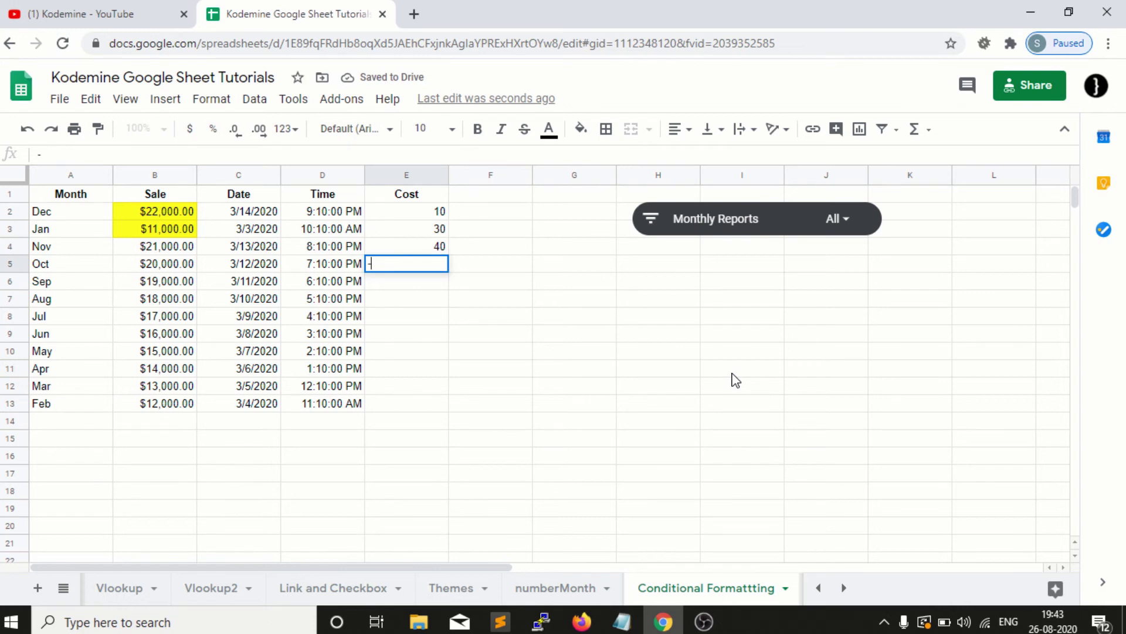
pyautogui.press('BackSpace')
pyautogui.write('0')
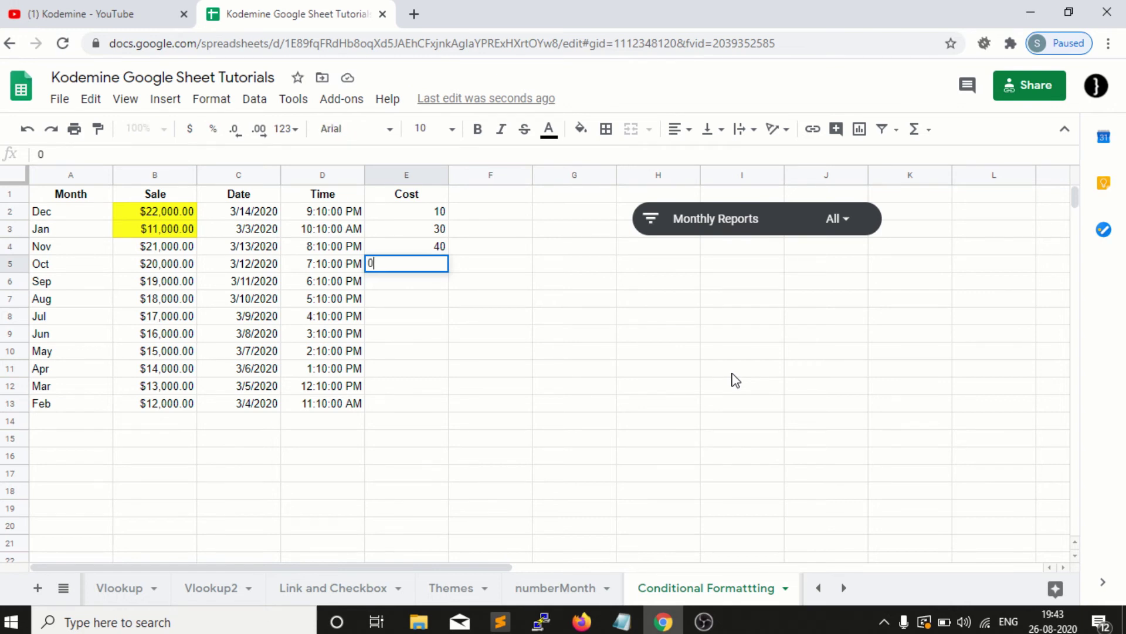
pyautogui.press('Return')
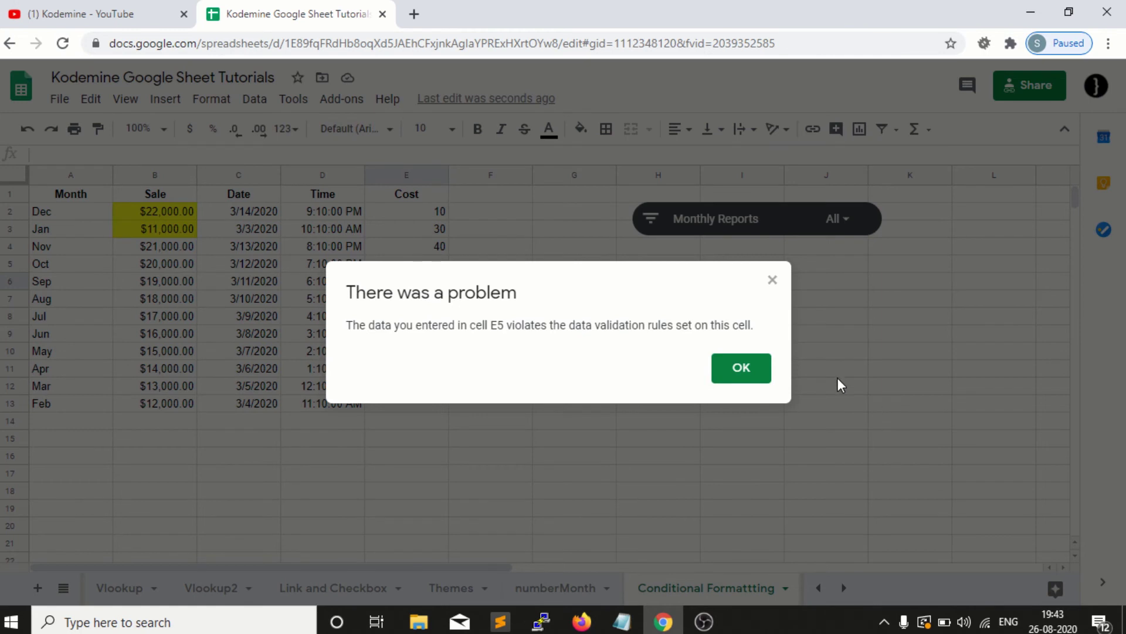
# Step: Try to enter another invalid October cost in E5 to test the rejection rule again
pyautogui.click(746, 374)
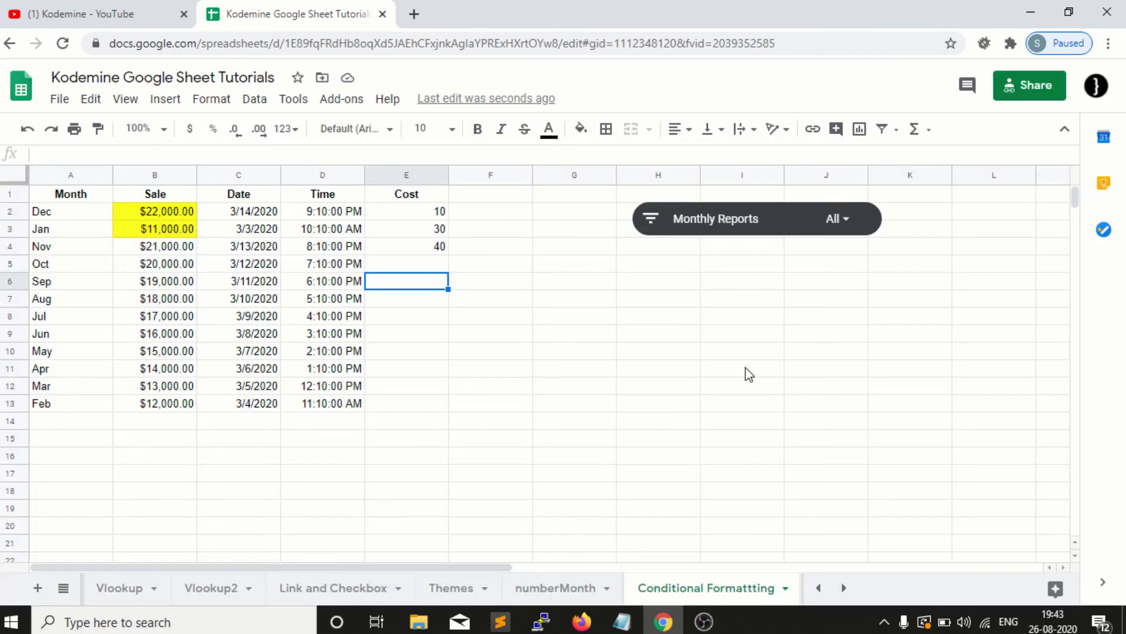
pyautogui.press('Down')
pyautogui.press('Up')
pyautogui.press('Up')
pyautogui.write('15')
pyautogui.press('Return')
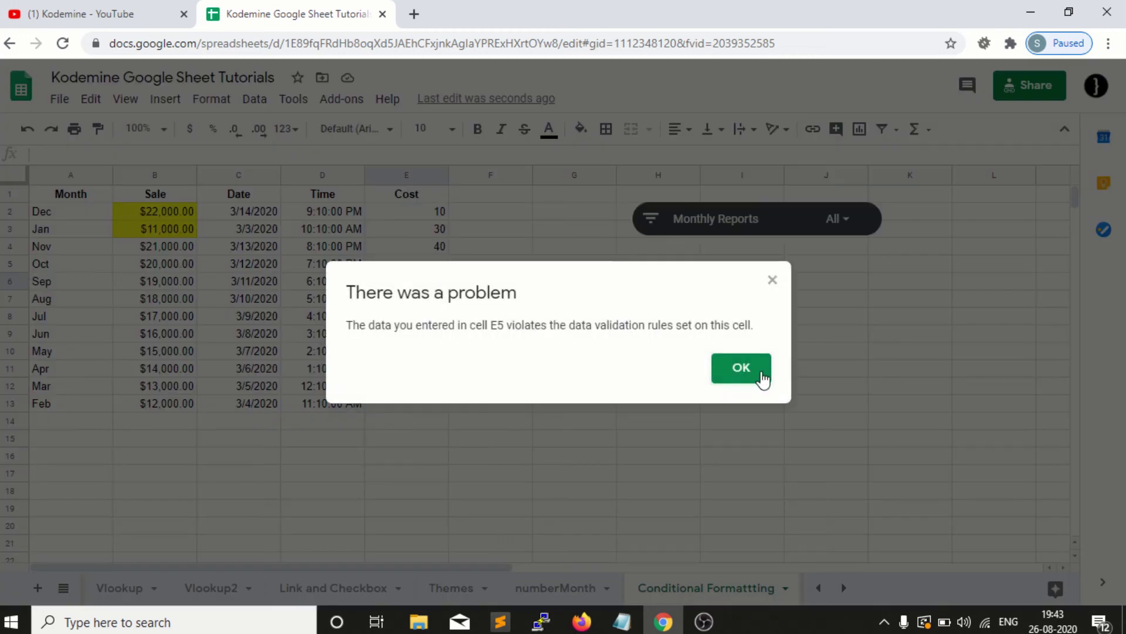
pyautogui.click(762, 376)
# Step: Enter 30 as the October cost in E5 and fill it down through E13
pyautogui.press('Up')
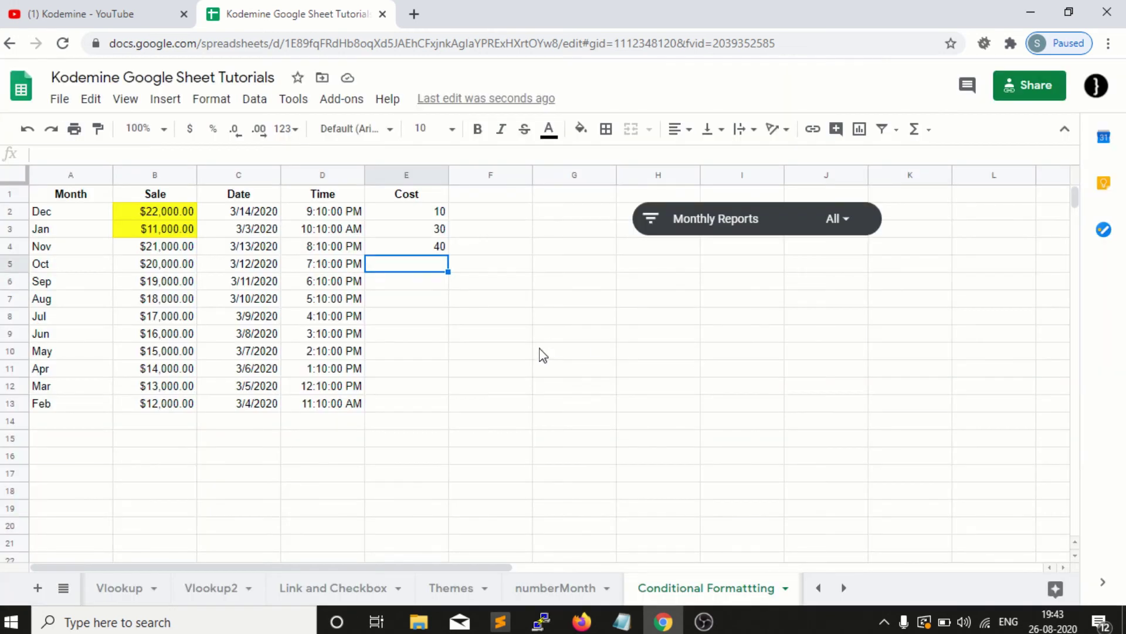
pyautogui.write('30')
pyautogui.press('Return')
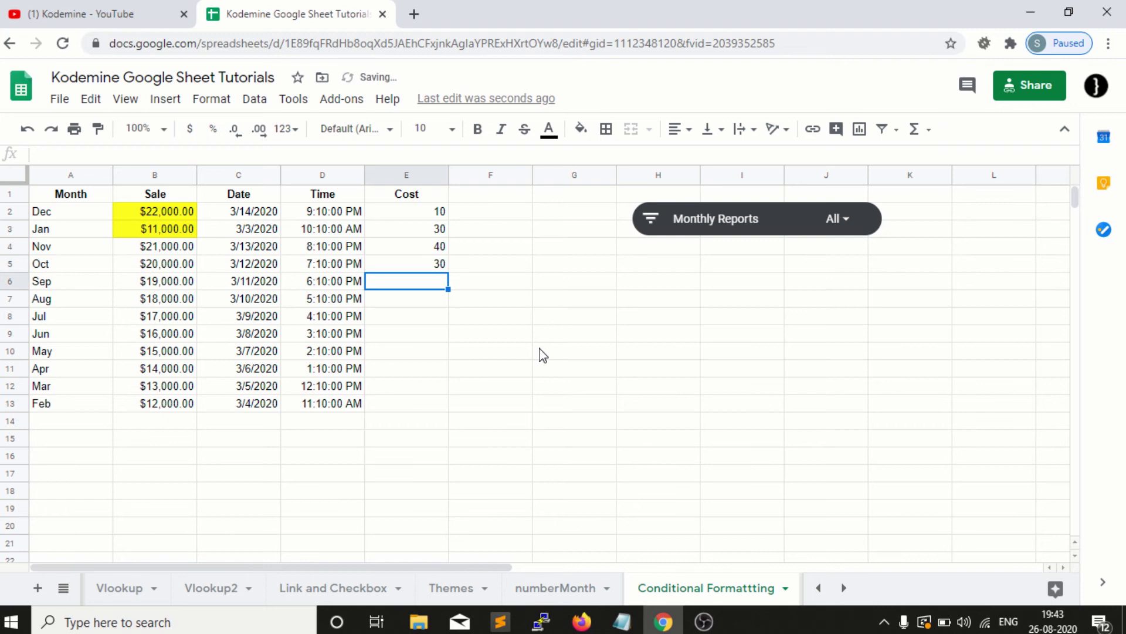
pyautogui.click(394, 261)
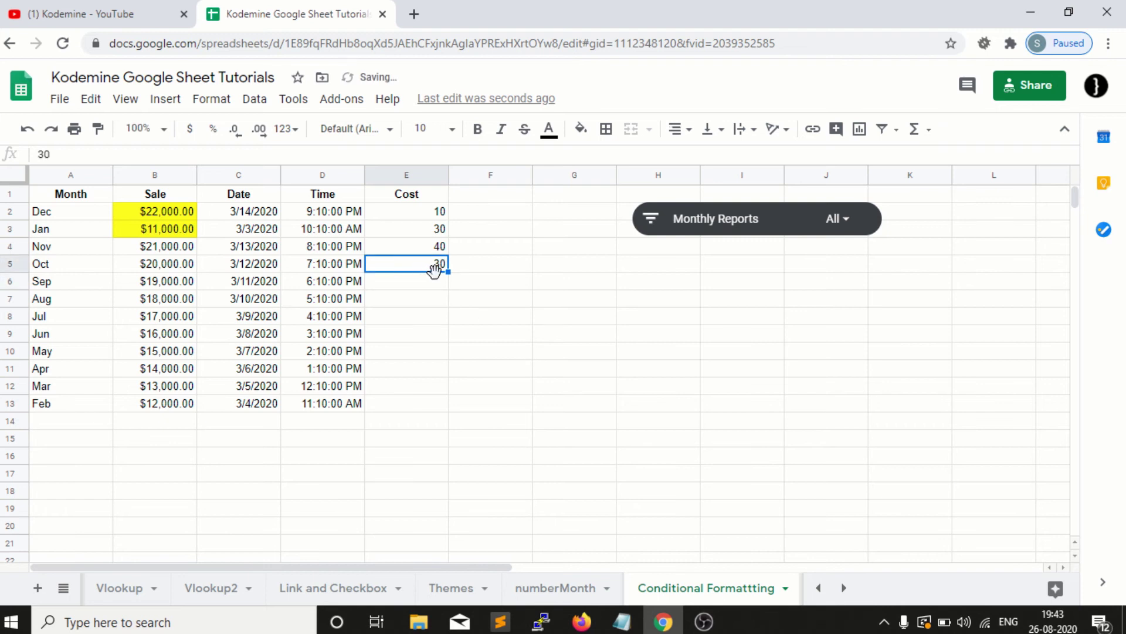
pyautogui.moveTo(448, 271); pyautogui.dragTo(452, 406)
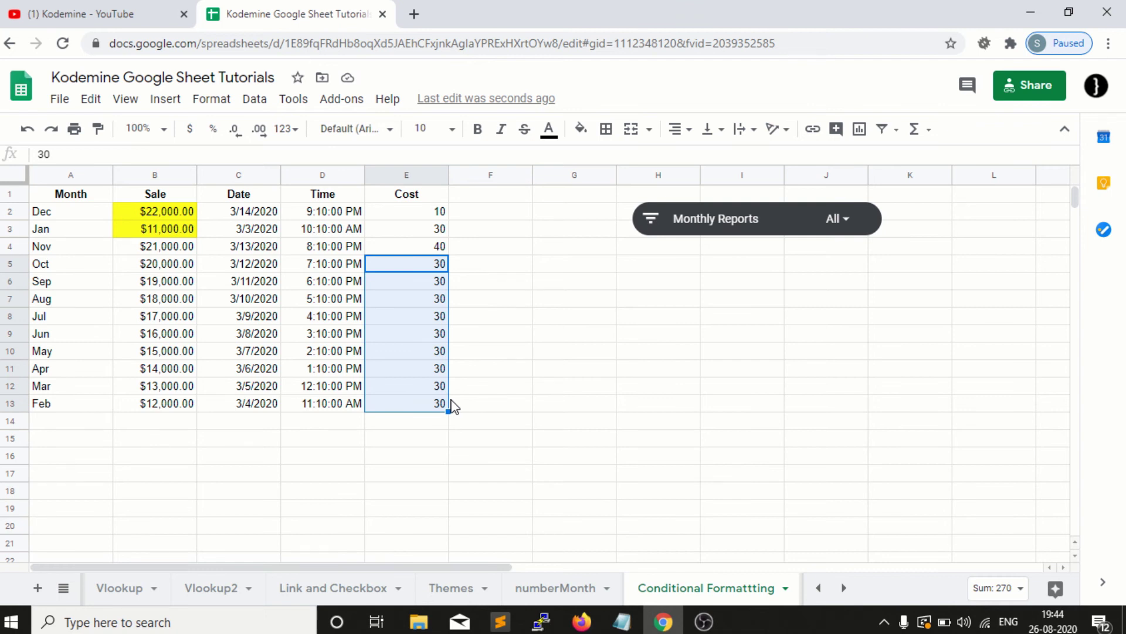
# Step: Examine the Date, Checkbox and Number criteria in the data validation settings of the filled cost cells without saving changes
pyautogui.click(256, 100)
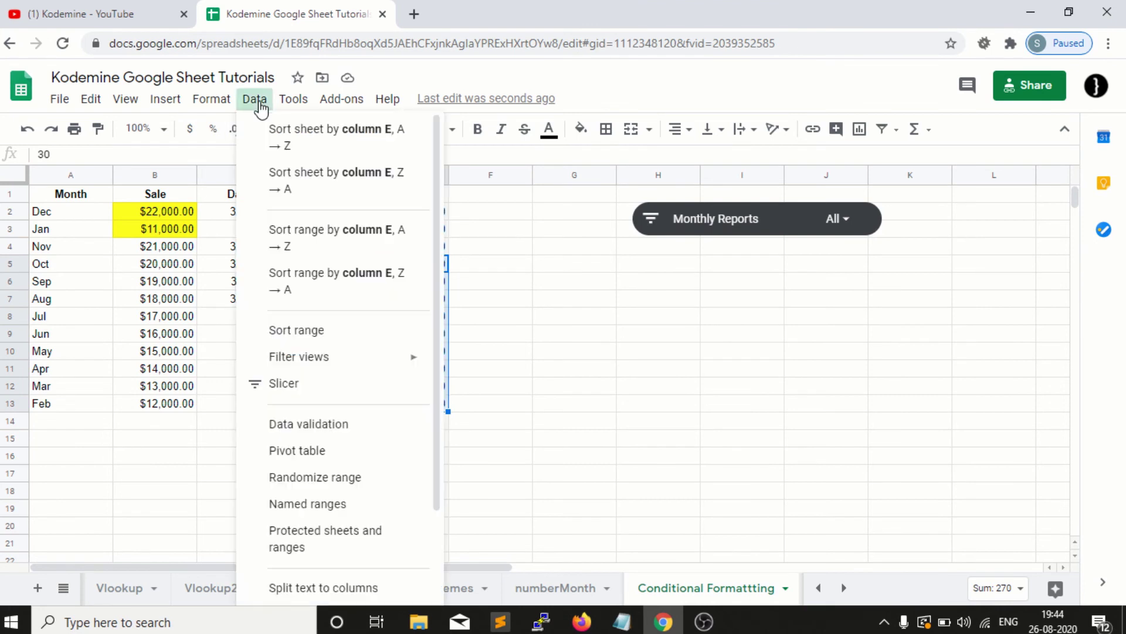
pyautogui.moveTo(360, 300)
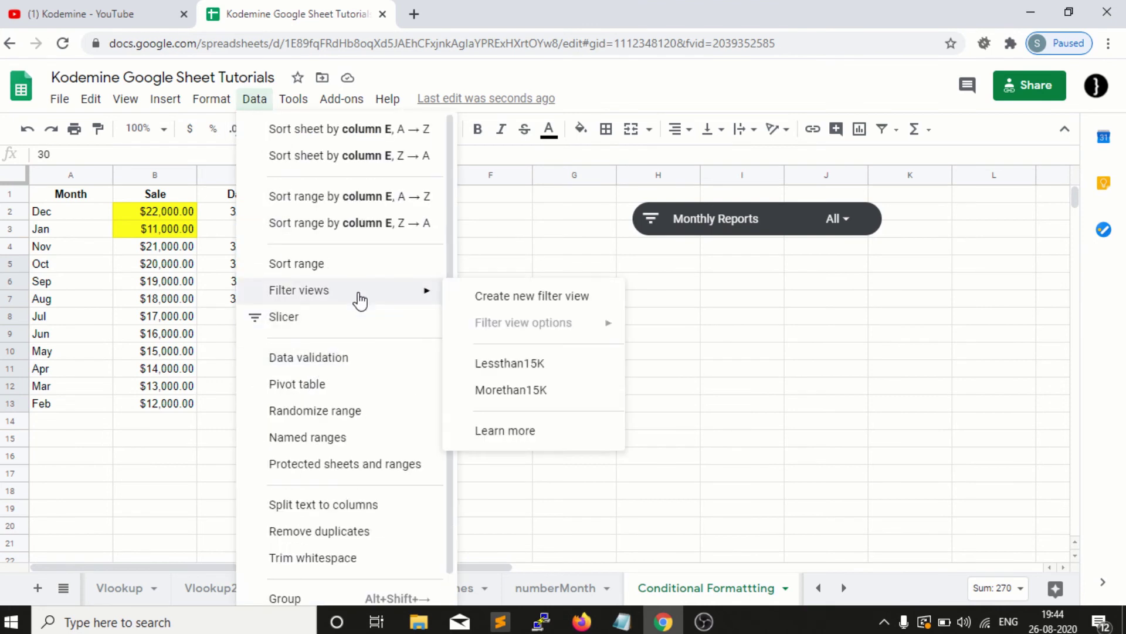
pyautogui.click(345, 359)
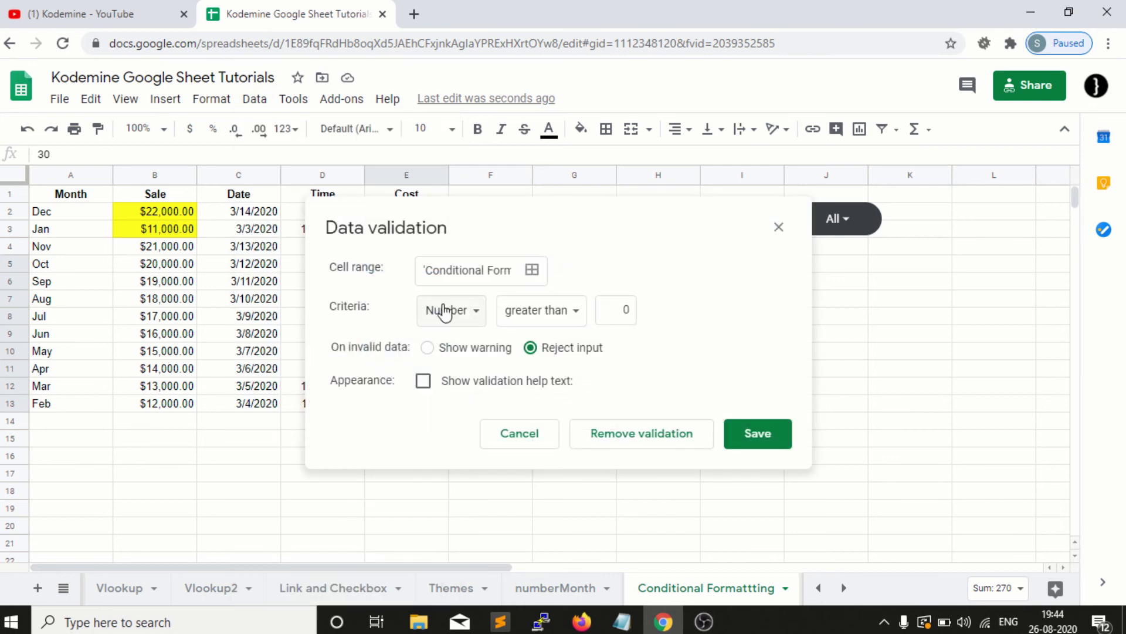
pyautogui.click(463, 311)
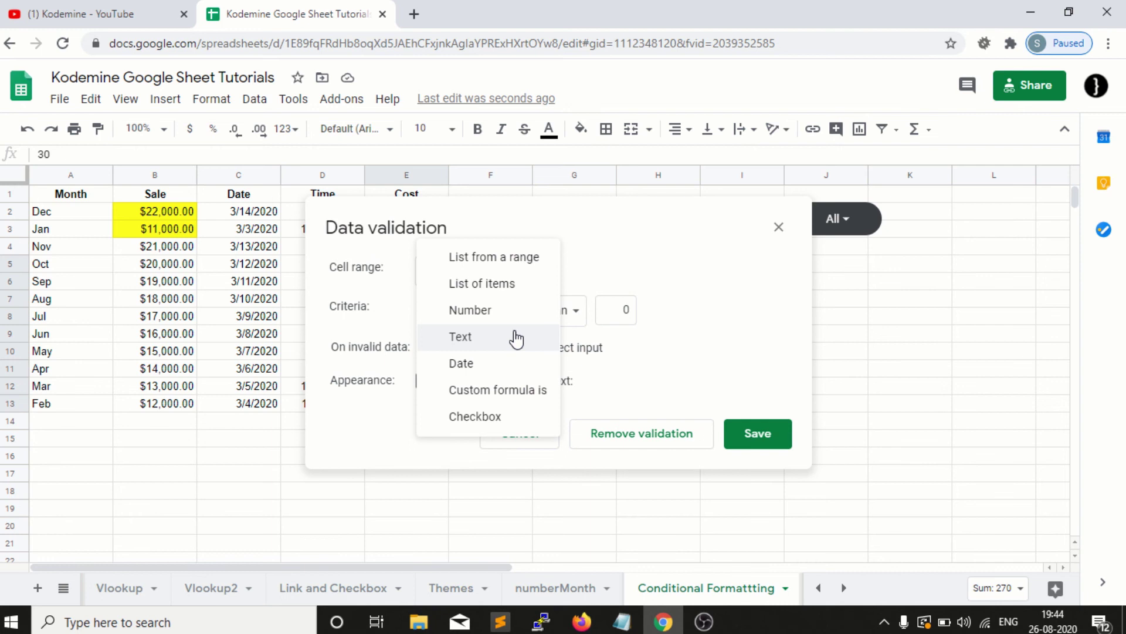
pyautogui.click(499, 367)
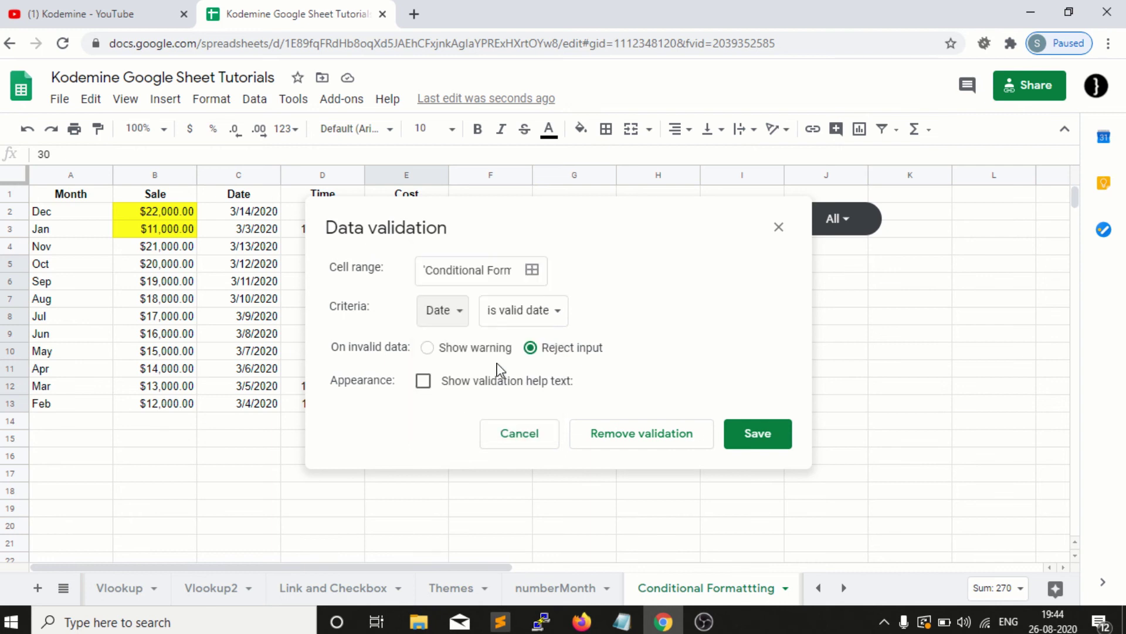
pyautogui.click(463, 319)
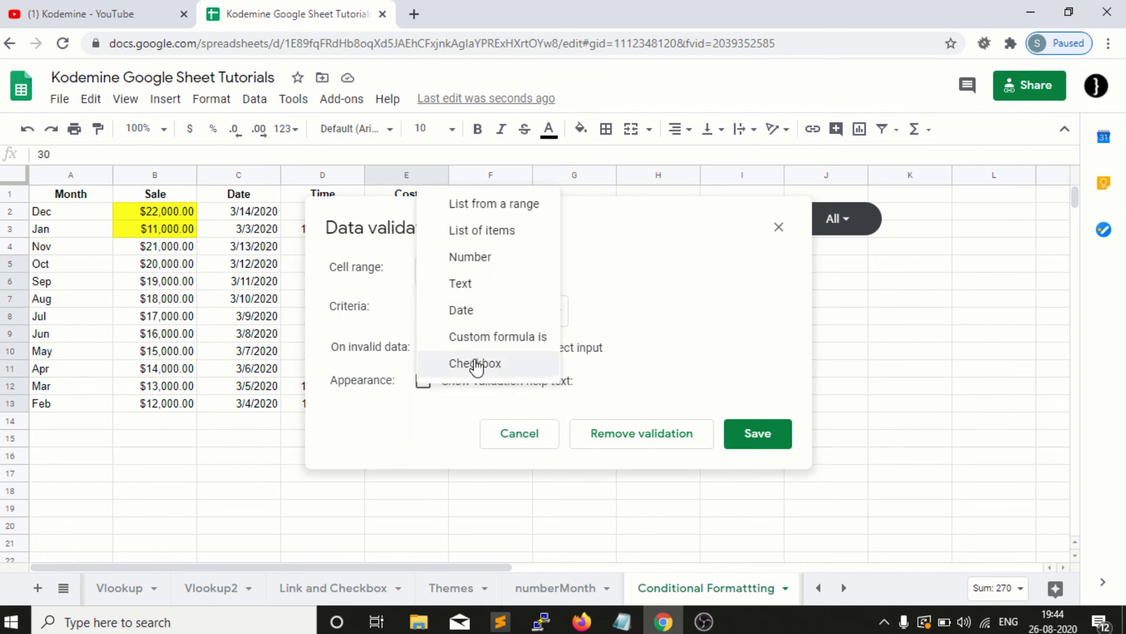
pyautogui.click(476, 368)
pyautogui.click(485, 319)
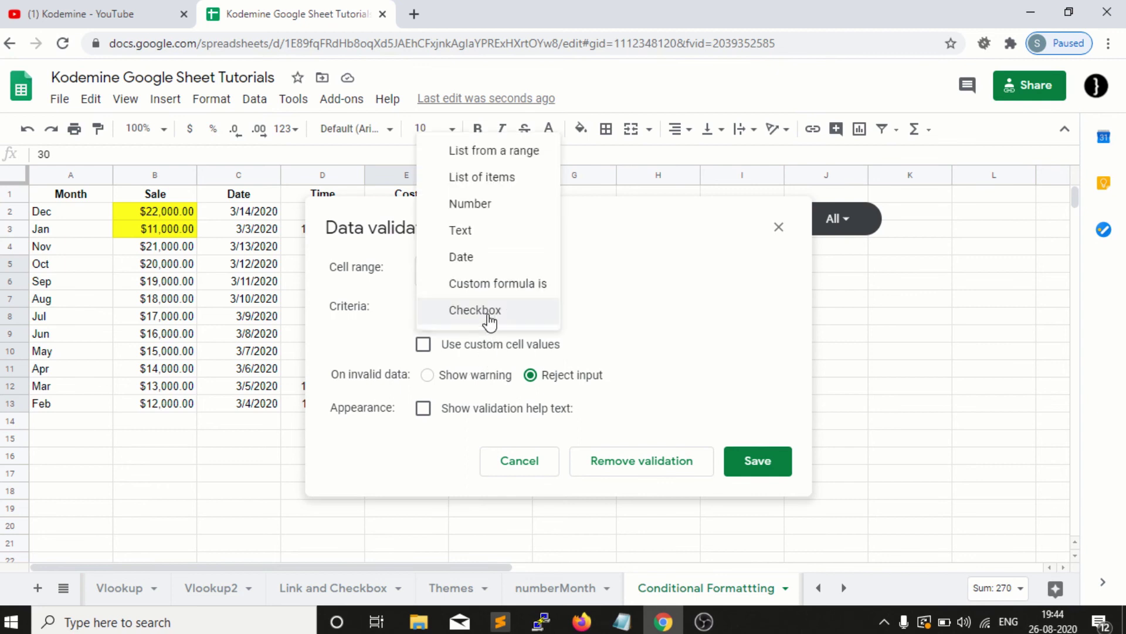
pyautogui.click(499, 220)
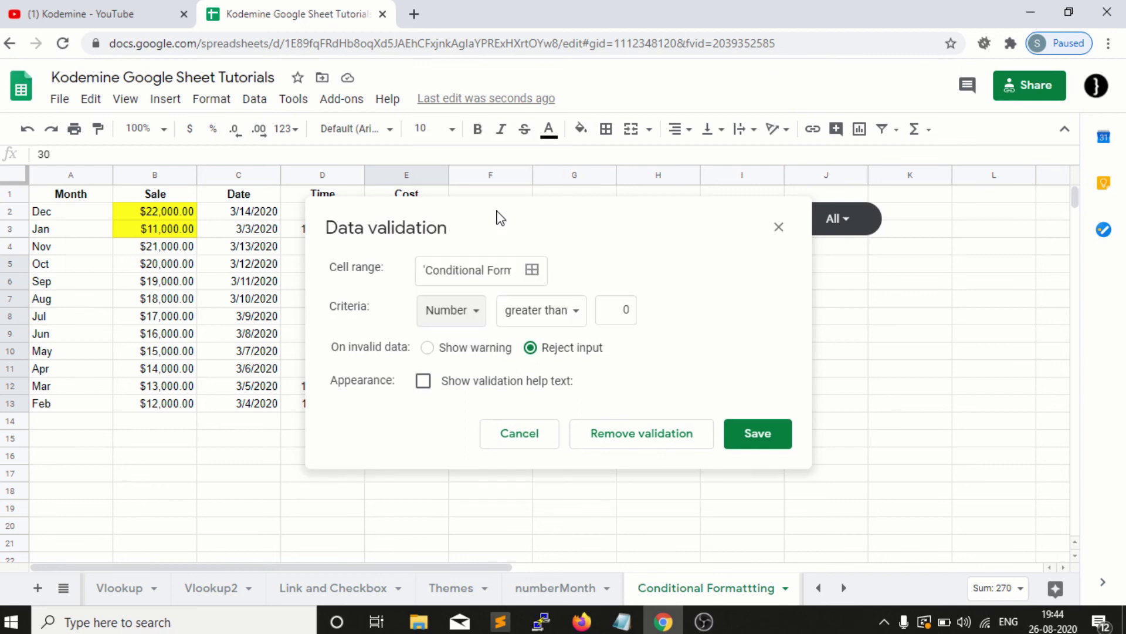
pyautogui.click(513, 433)
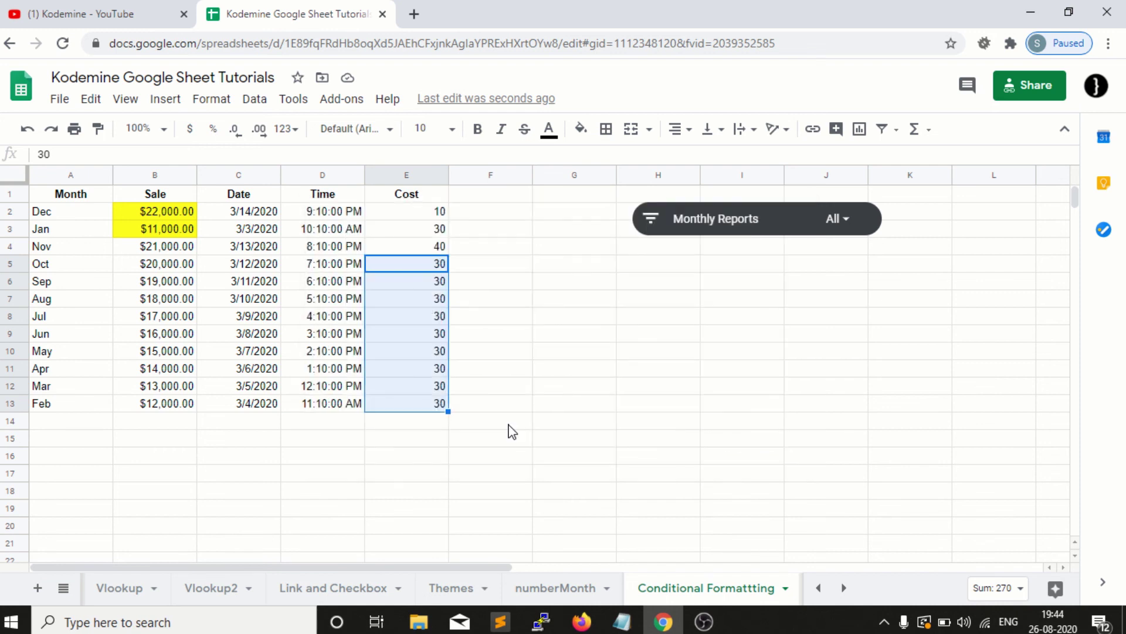